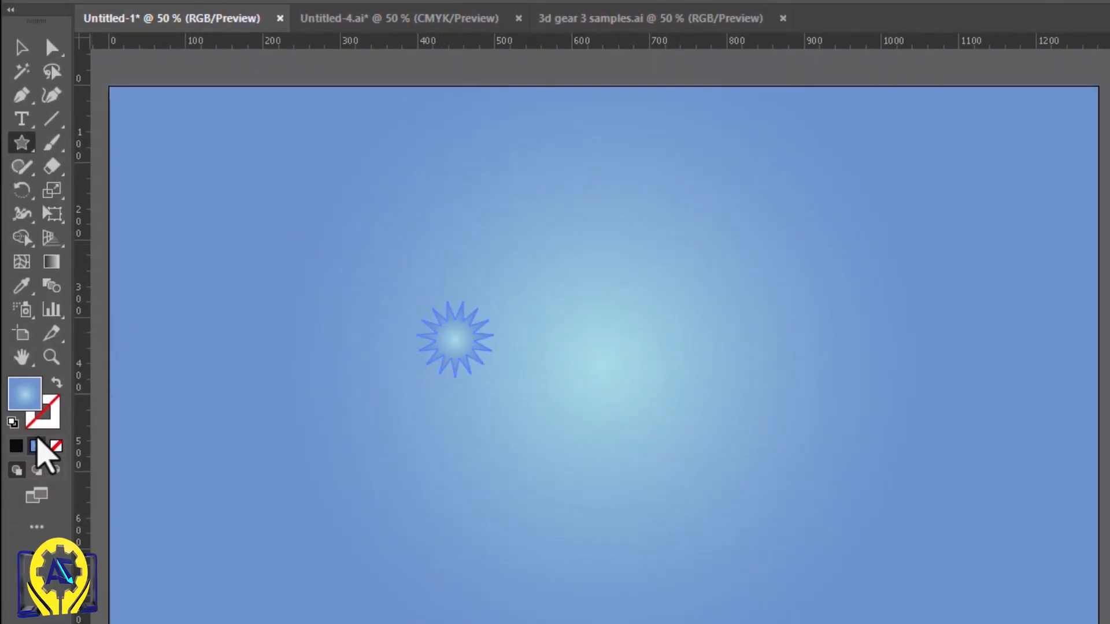
Remove the star's fill and give it a black outline.
left_click(17, 445)
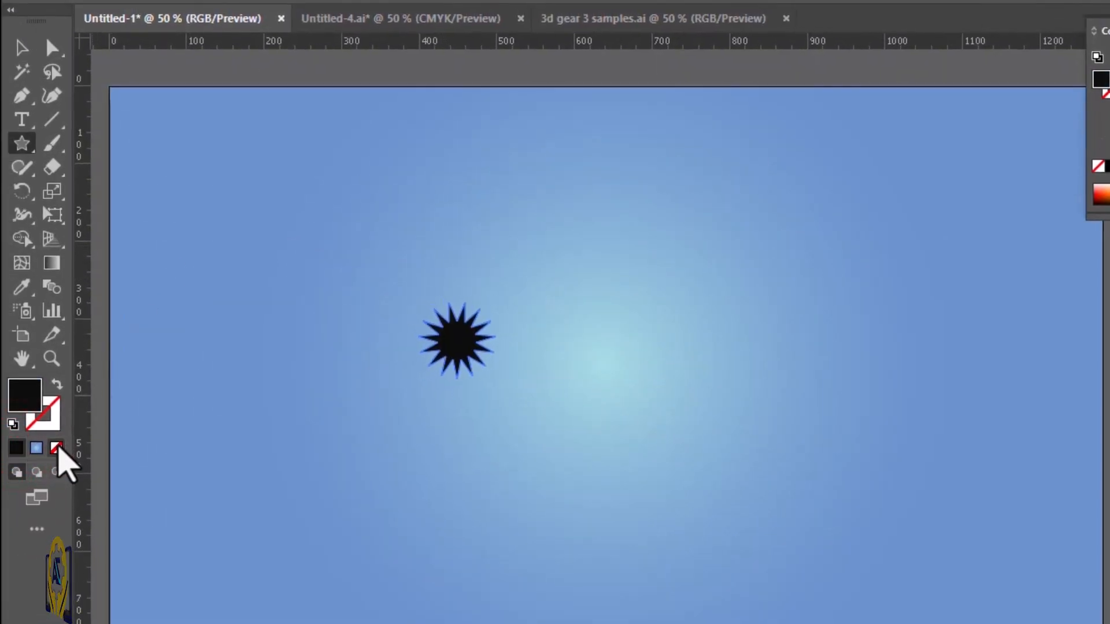
left_click(55, 445)
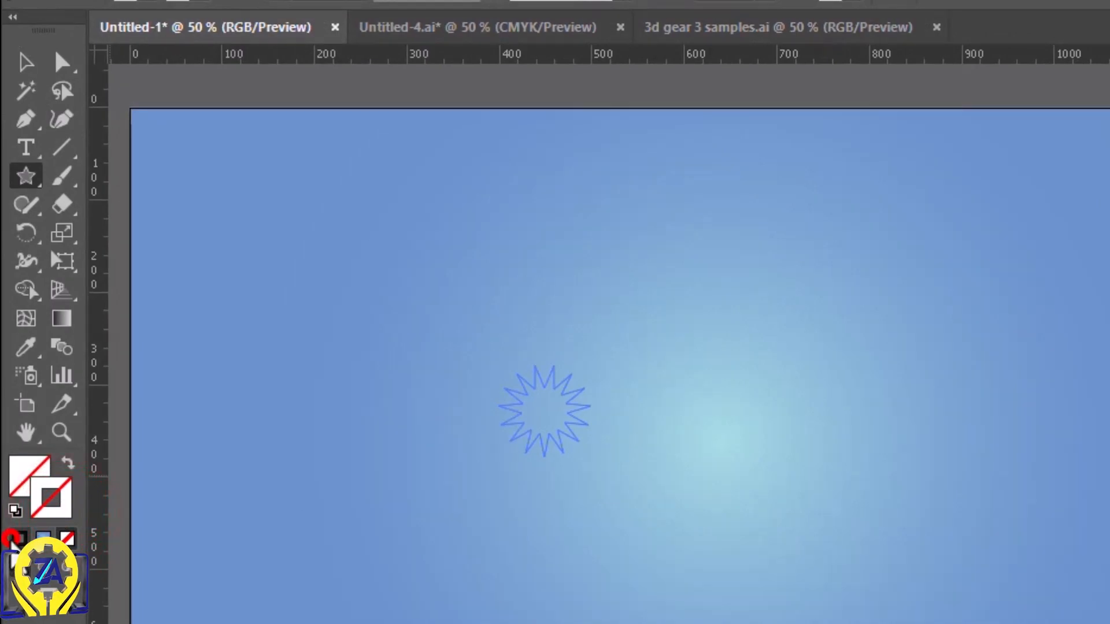
Enlarge the star proportionally from its centre and move it toward the lower-left area of the artboard.
left_click(26, 63)
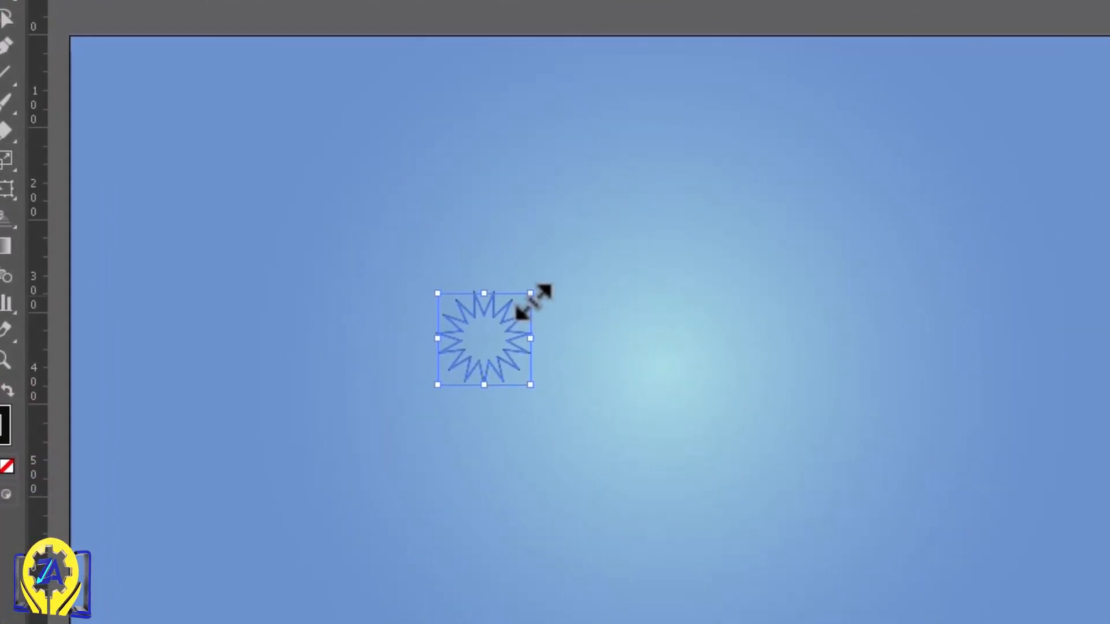
left_click_drag(532, 296, 655, 169)
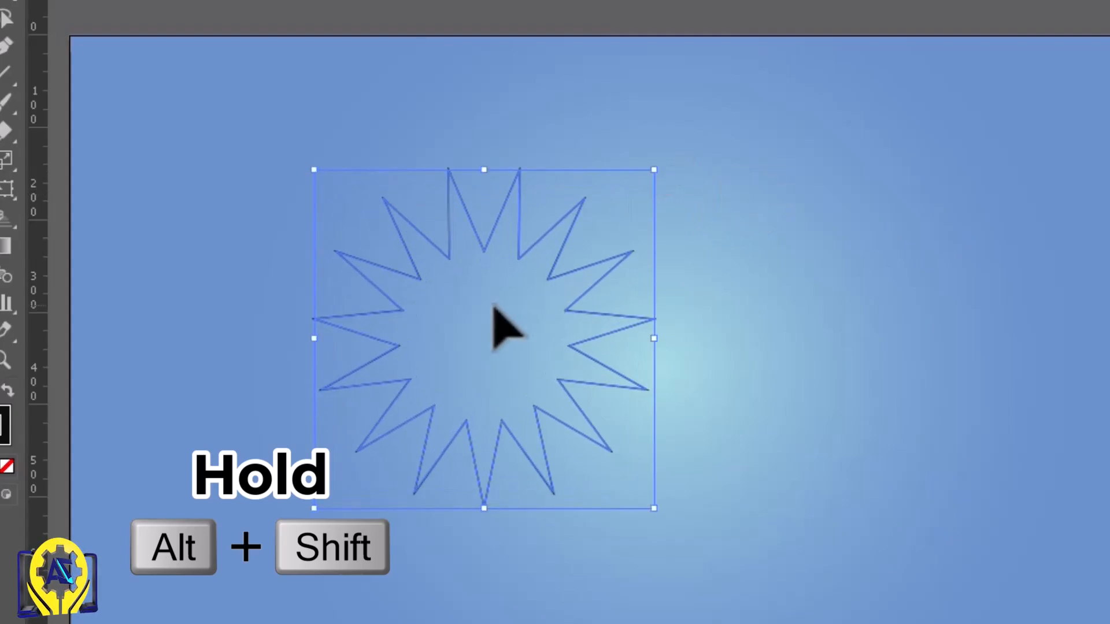
left_click_drag(519, 221, 364, 310)
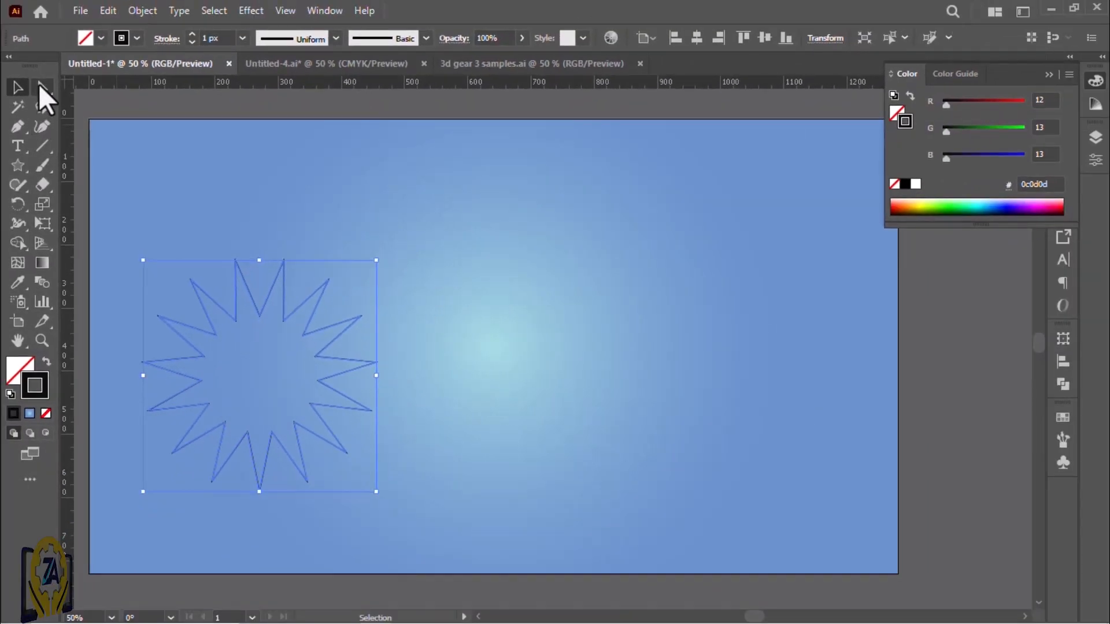
Round all the star's corners into gear teeth and place two copies of the outline side by side across the upper artboard.
left_click(42, 86)
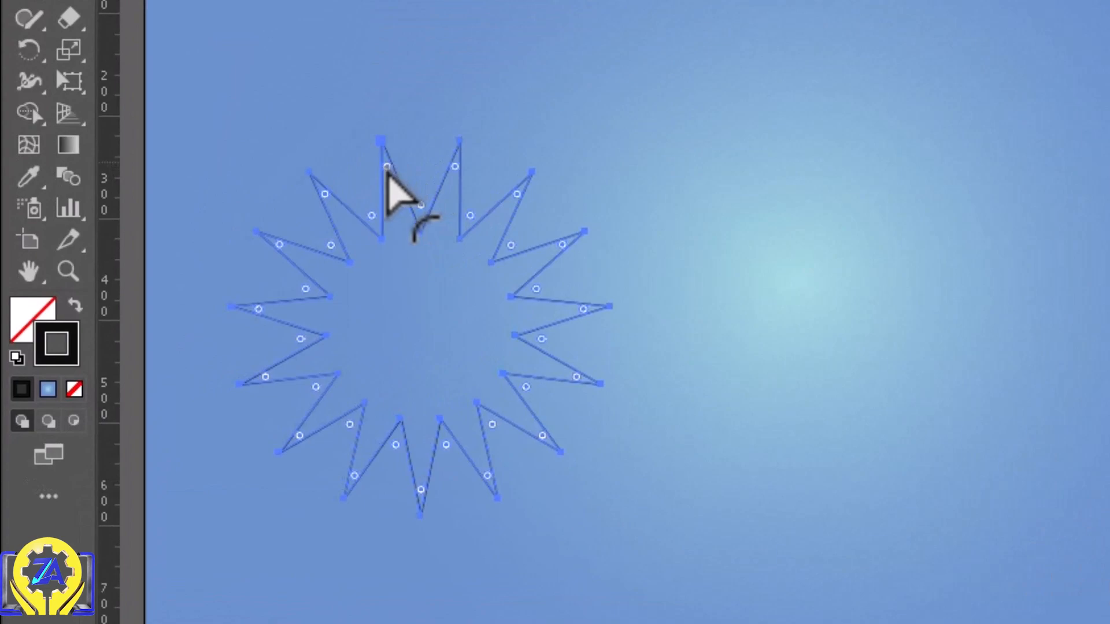
left_click_drag(386, 172, 386, 203)
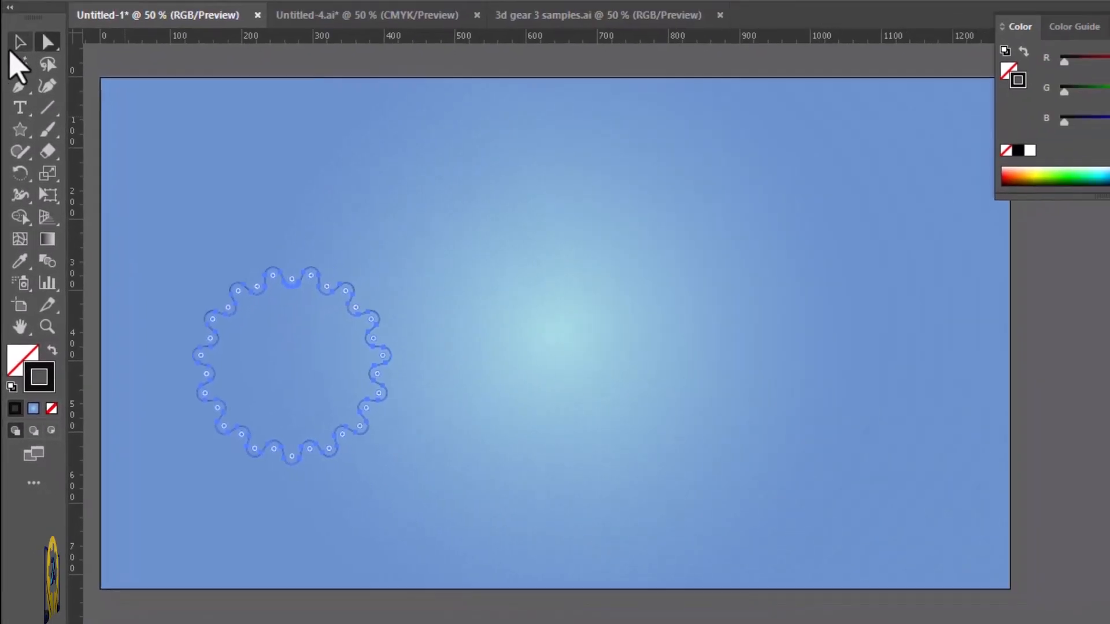
left_click(13, 90)
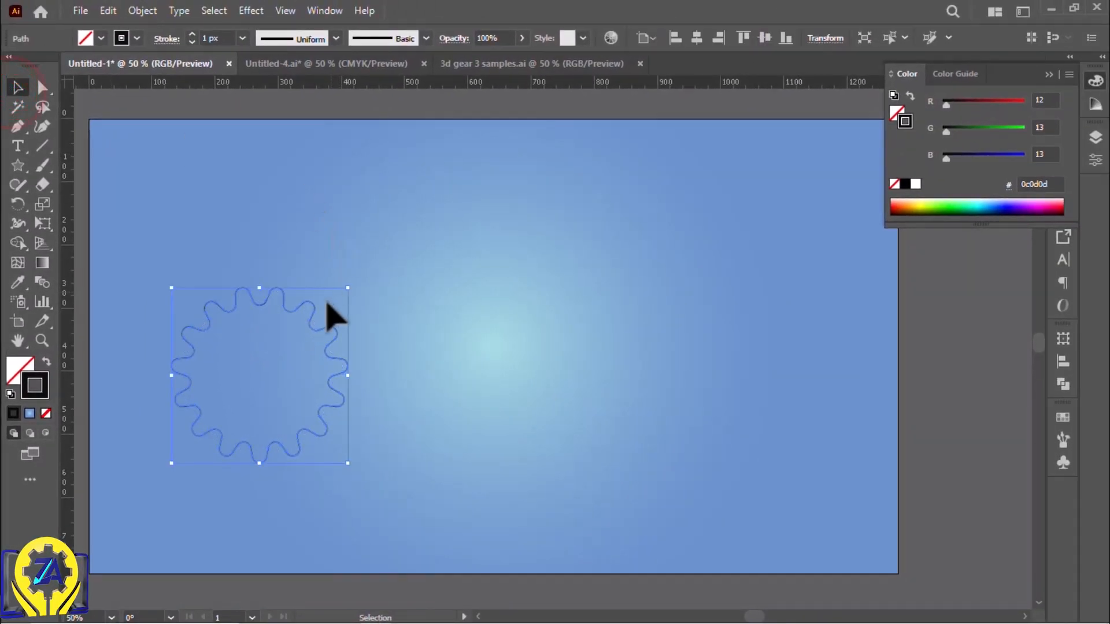
mouse_move(312, 327)
left_mouse_down()
mouse_move(372, 297)
mouse_move(507, 160)
left_mouse_up()
left_click_drag(507, 160, 696, 162)
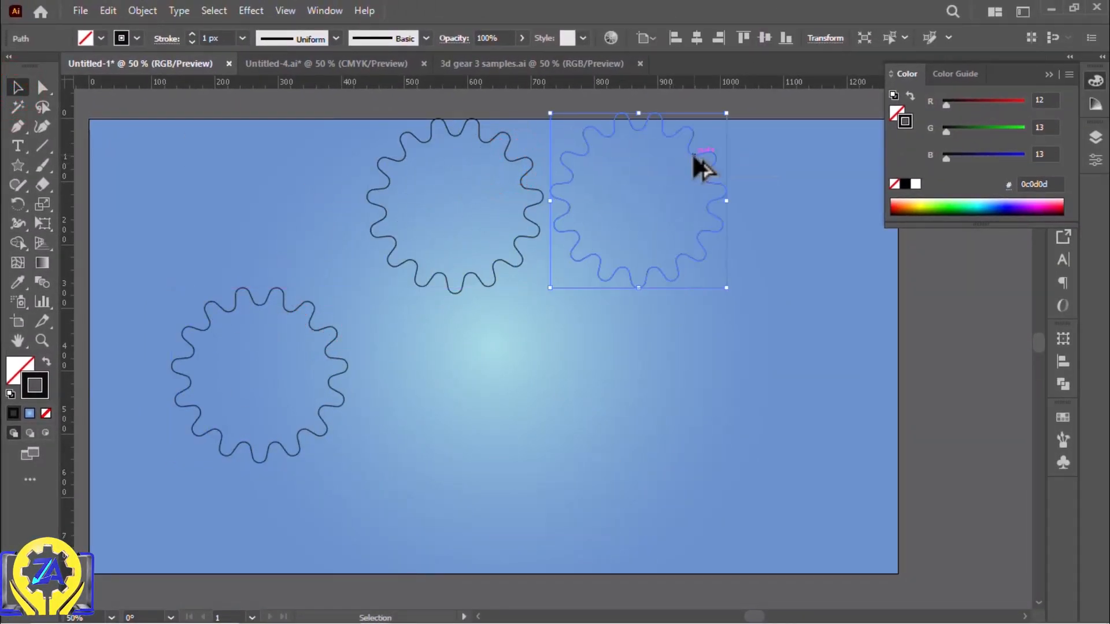
Draw a circle centred inside the original lower-left gear, just smaller than the base of its teeth.
left_click(230, 317)
scroll(229, 312, "up", 1)
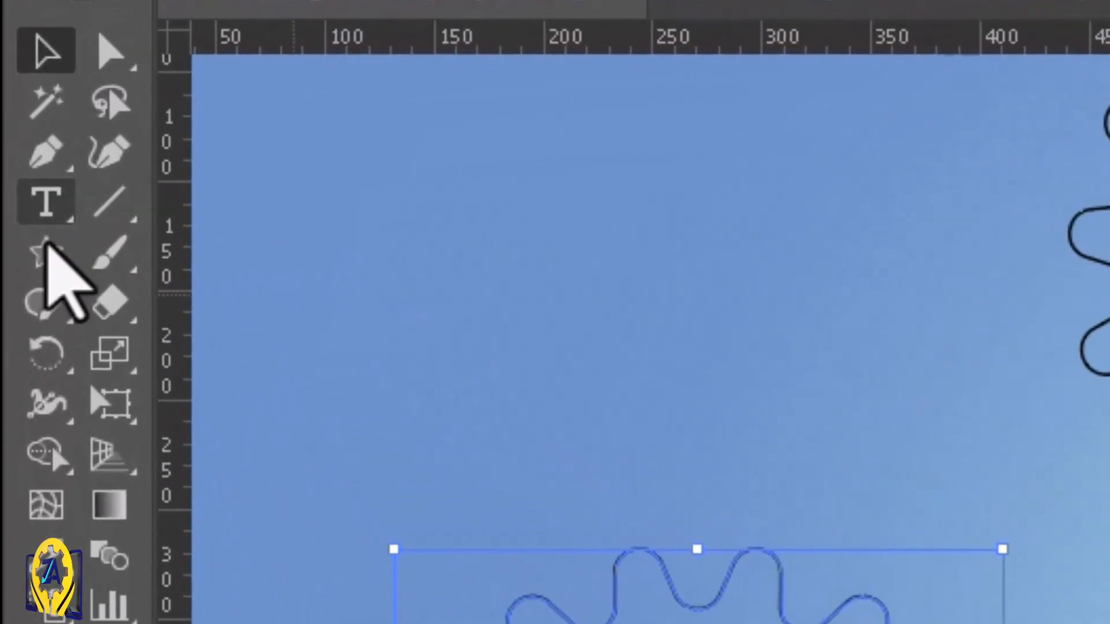
left_click_drag(18, 165, 55, 203)
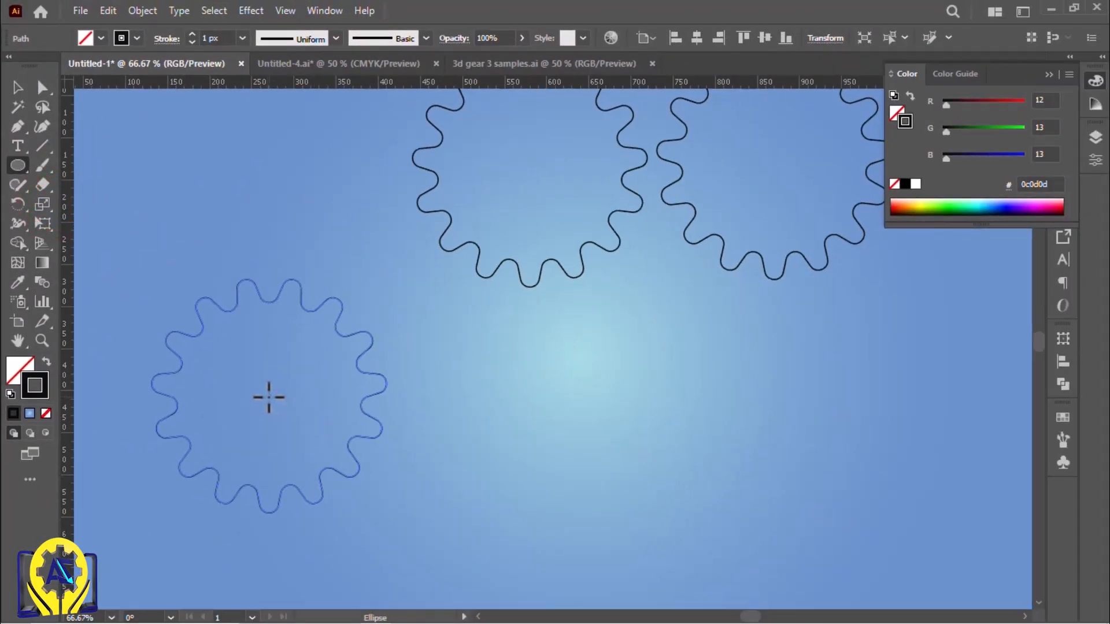
left_click_drag(268, 397, 341, 432)
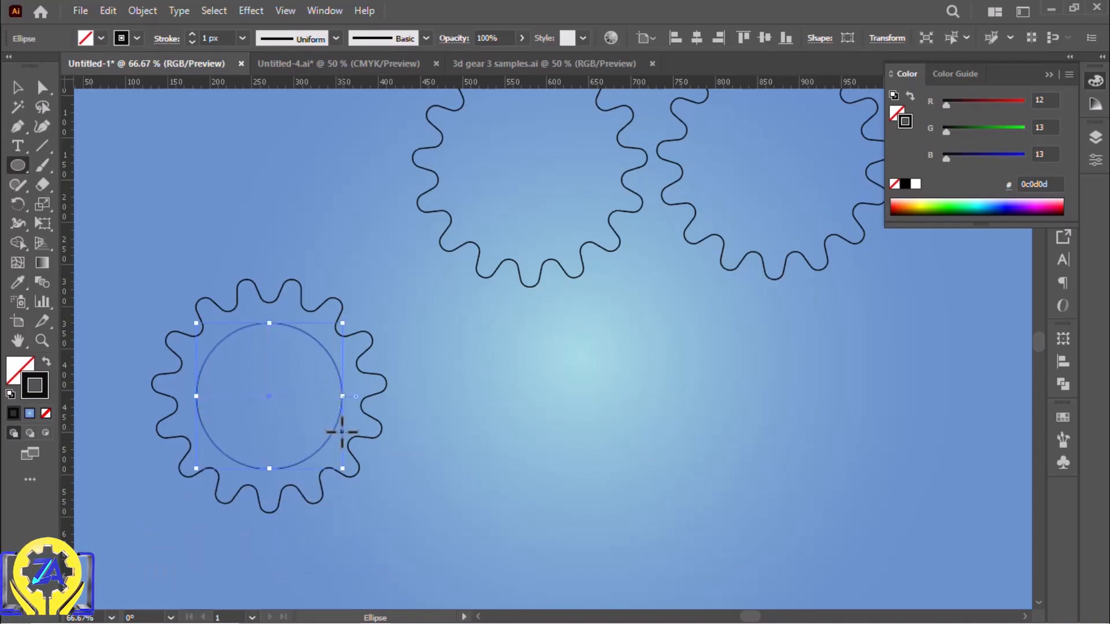
Duplicate the circle in place twice, shrinking each copy about its centre to form two smaller concentric circles.
key("ctrl+c")
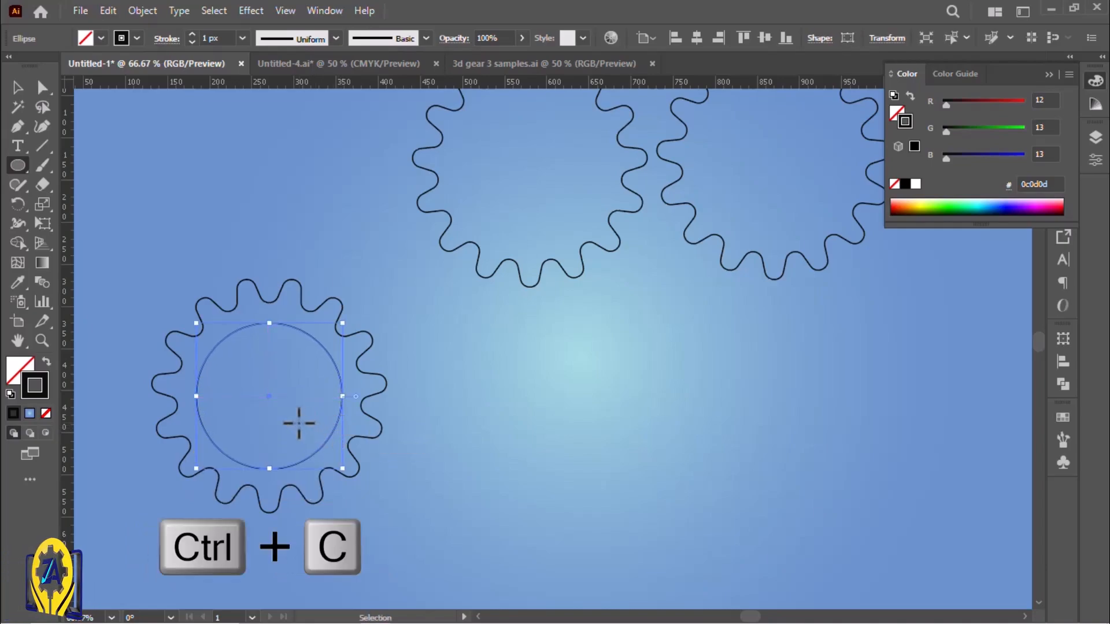
key("ctrl+f")
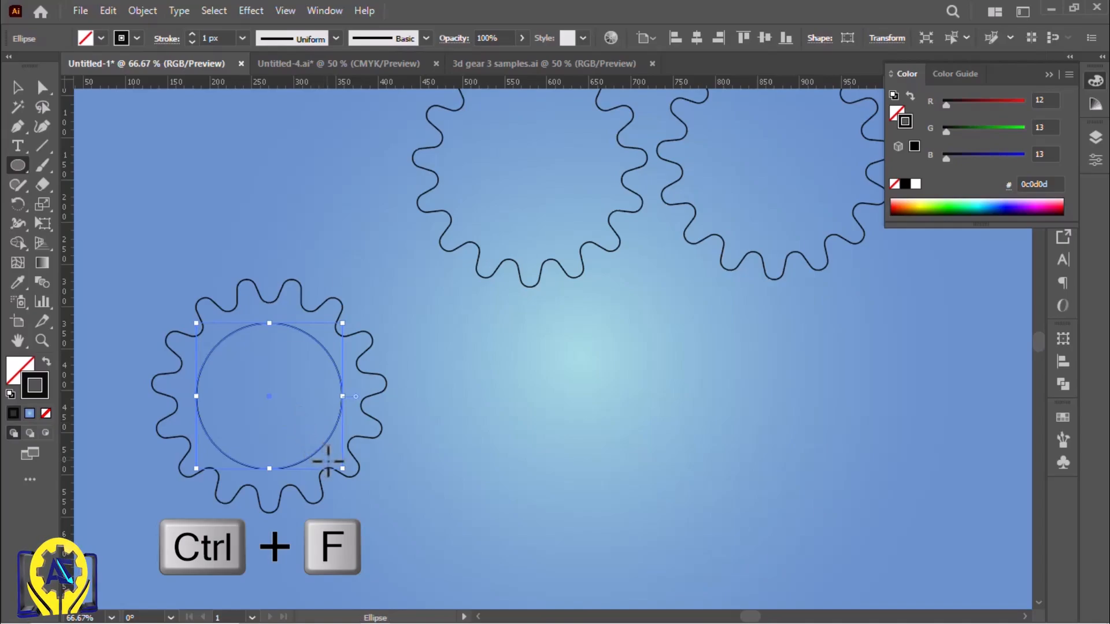
left_click_drag(342, 469, 327, 458)
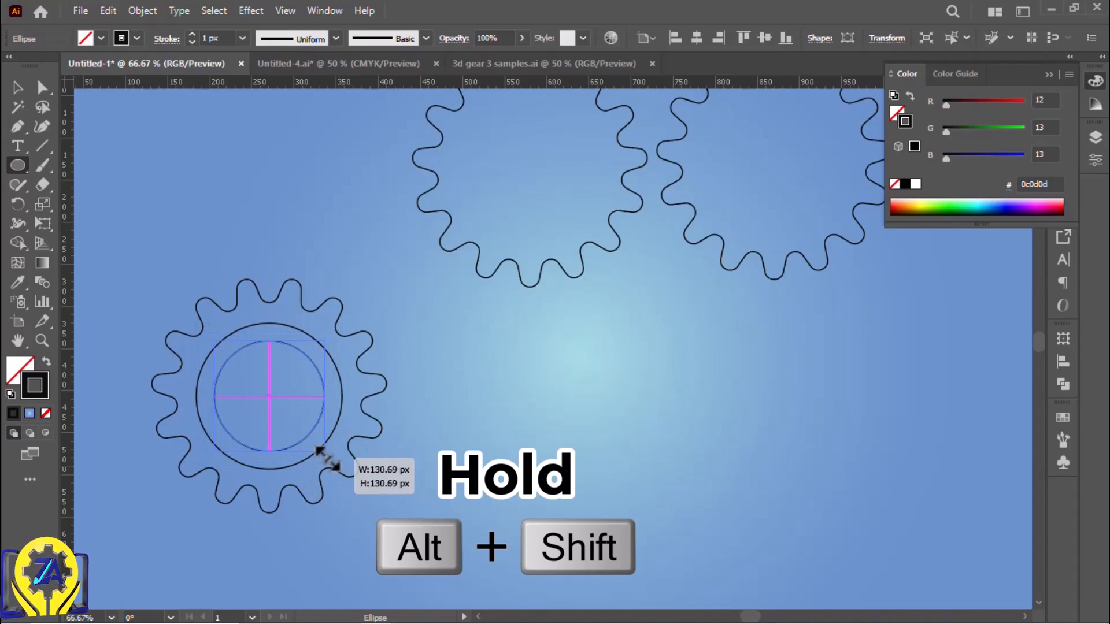
left_click_drag(318, 449, 307, 433)
key("ctrl+f")
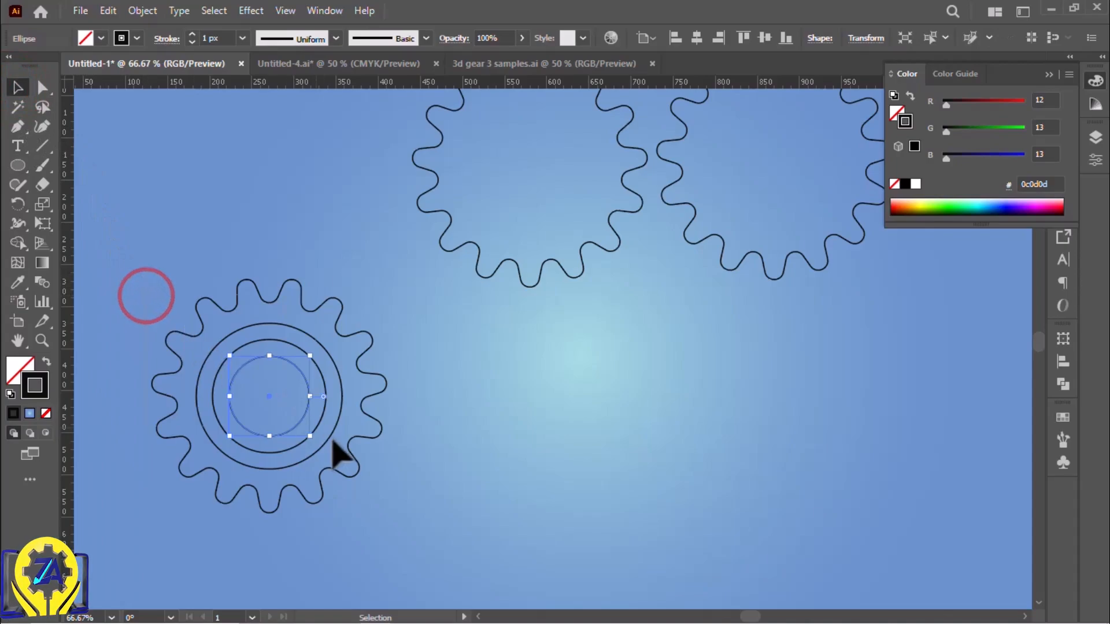
Split the lower-left gear into a toothed body and two rings with Shape Builder, and remove the centre disc.
left_click(347, 453)
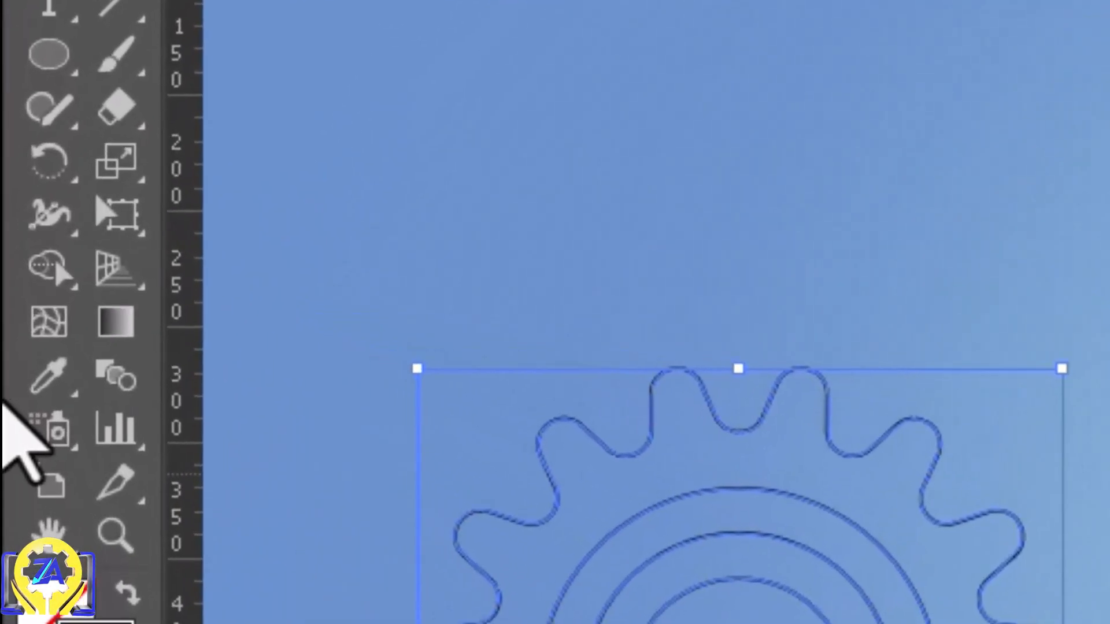
left_click(18, 243)
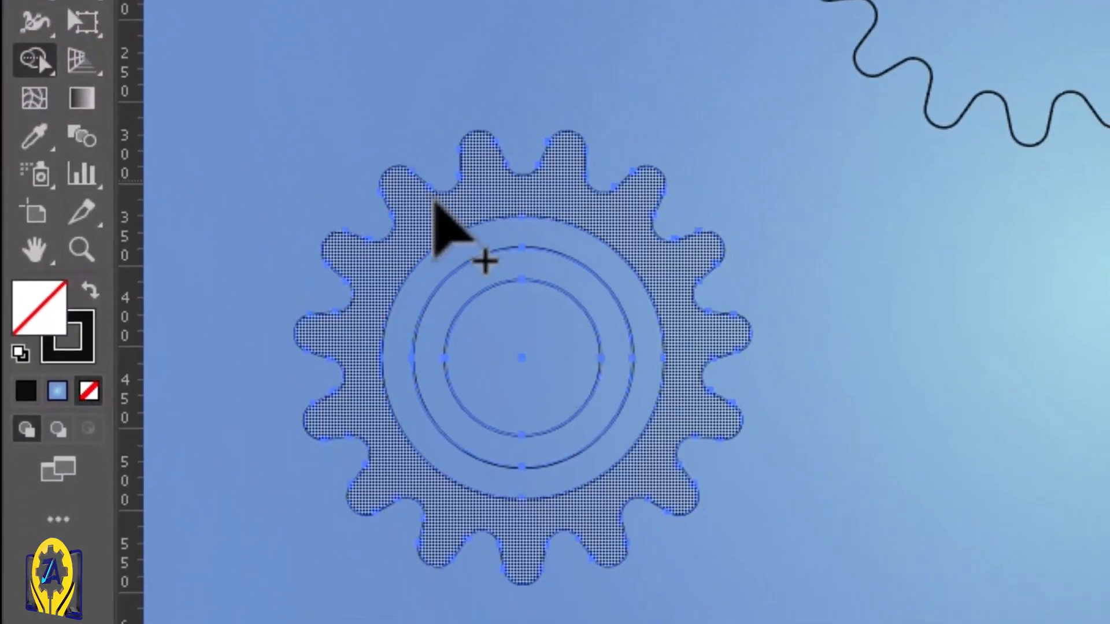
left_click(446, 211)
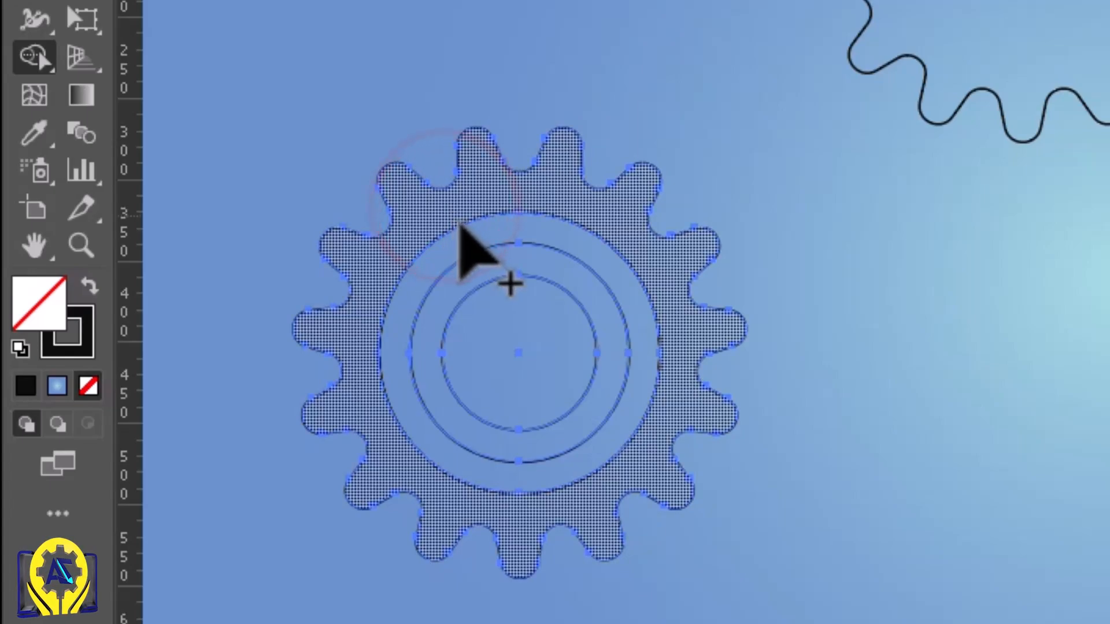
left_click(469, 237)
left_click(484, 257)
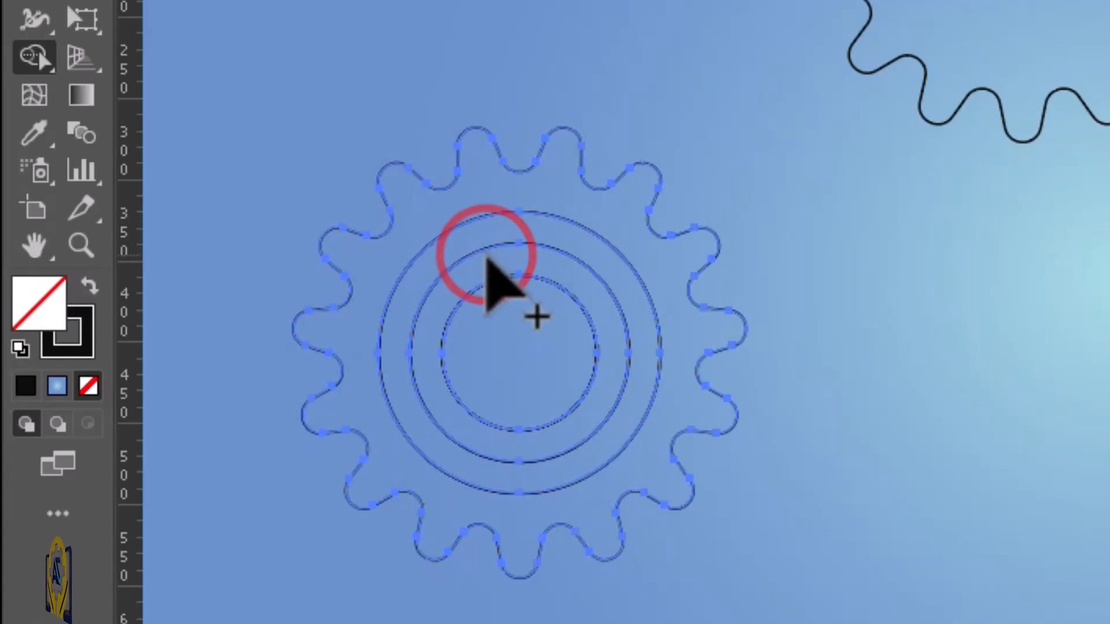
left_click(508, 315, "alt")
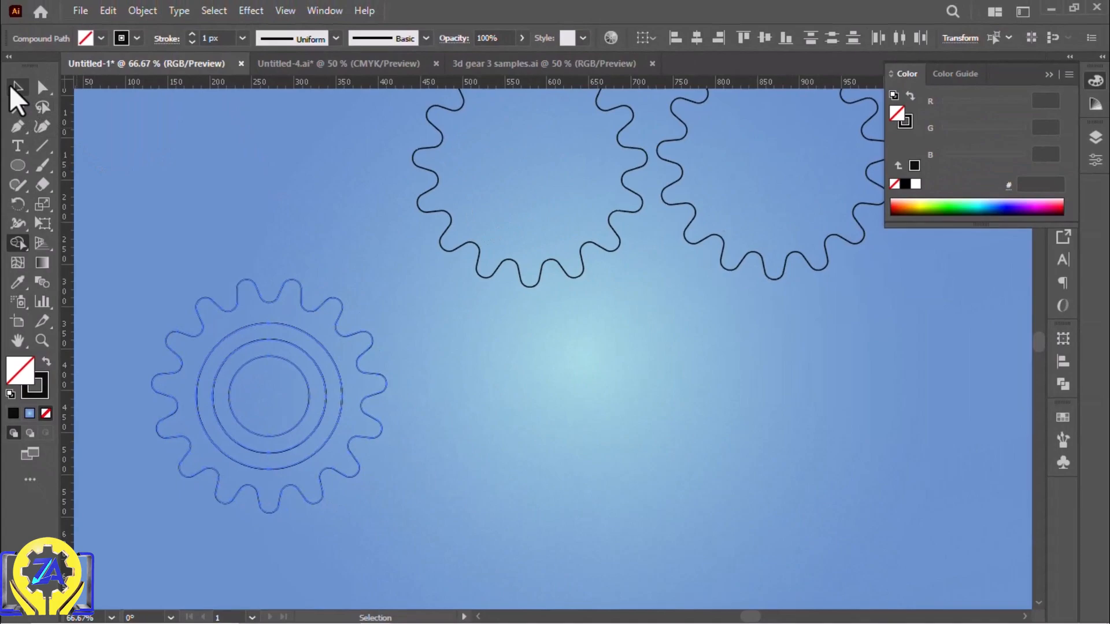
Remove the outline from the toothed gear body and fill it with dark grey 606060.
left_click(11, 87)
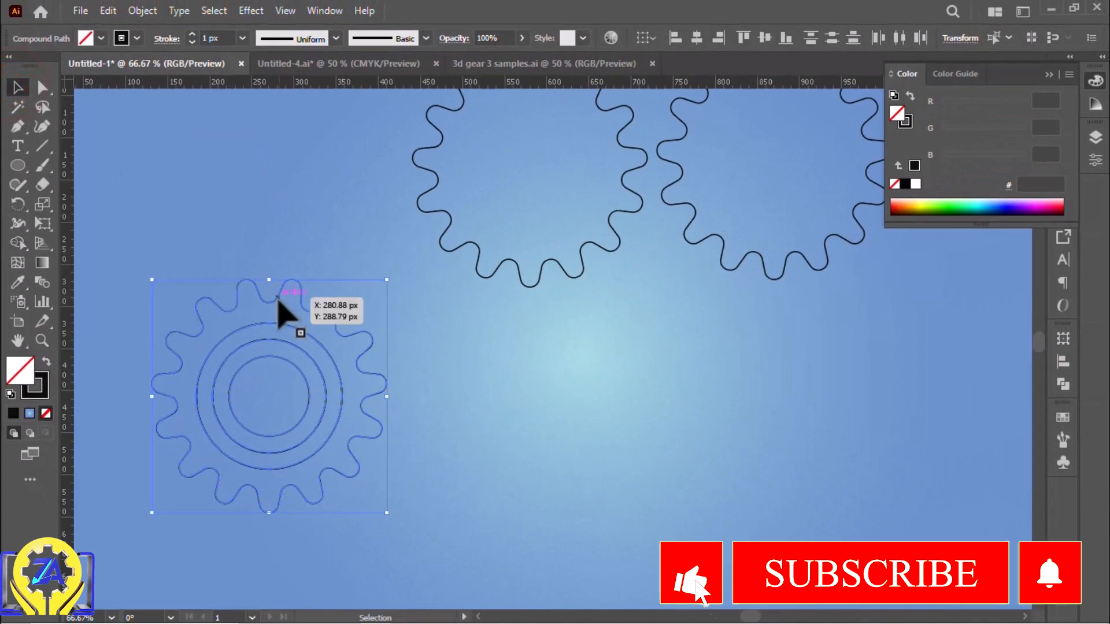
left_click(374, 250)
left_click(368, 202)
left_click(402, 245)
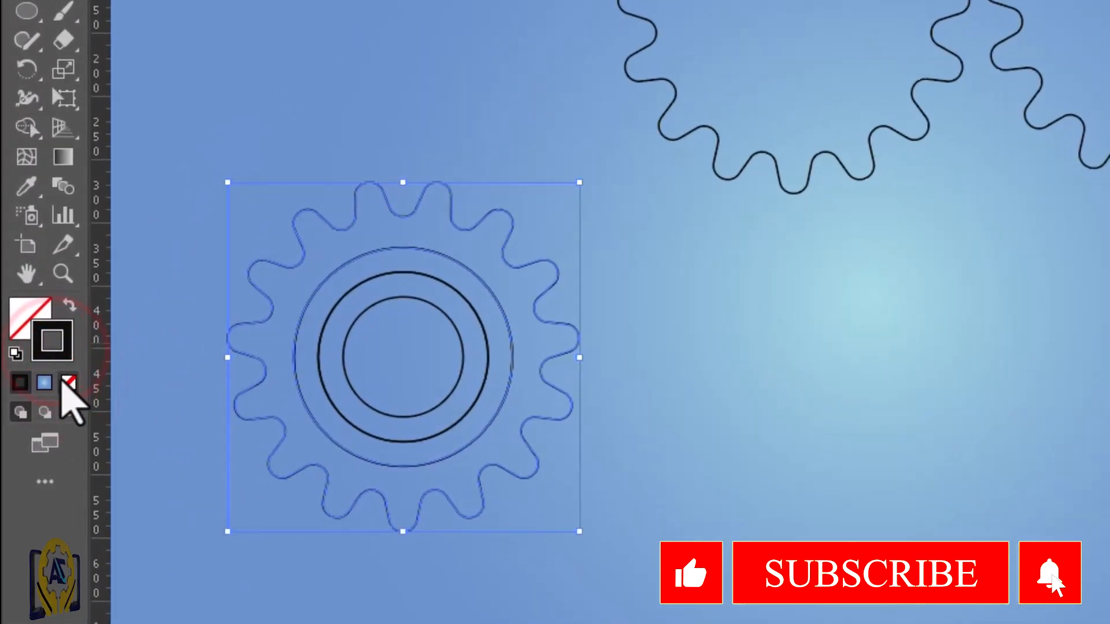
double_click(26, 317)
left_click(216, 466)
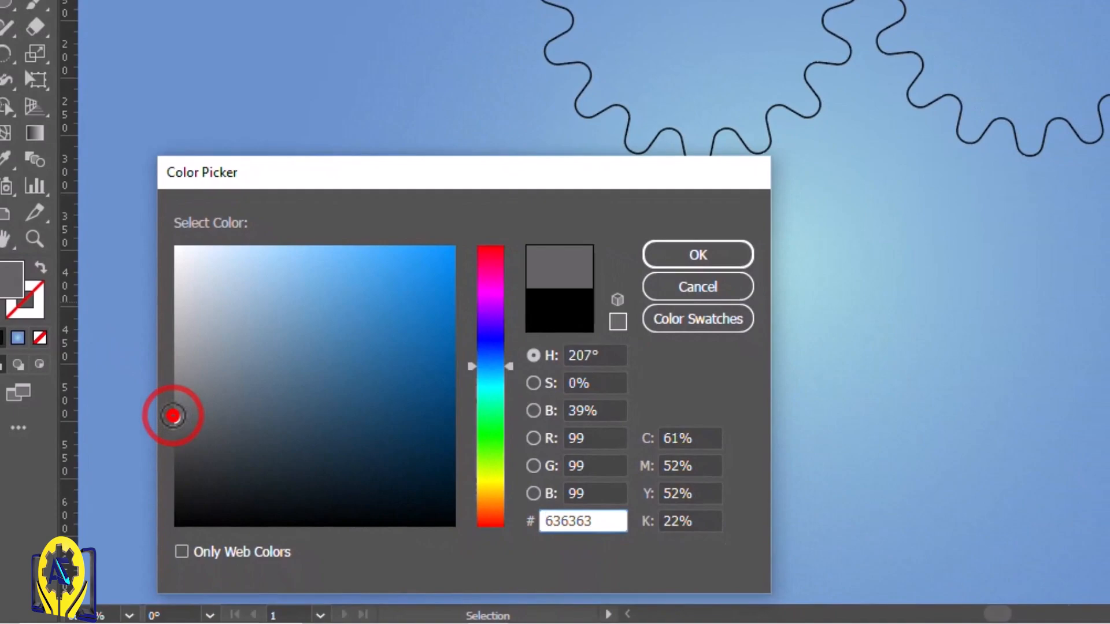
left_click(173, 420)
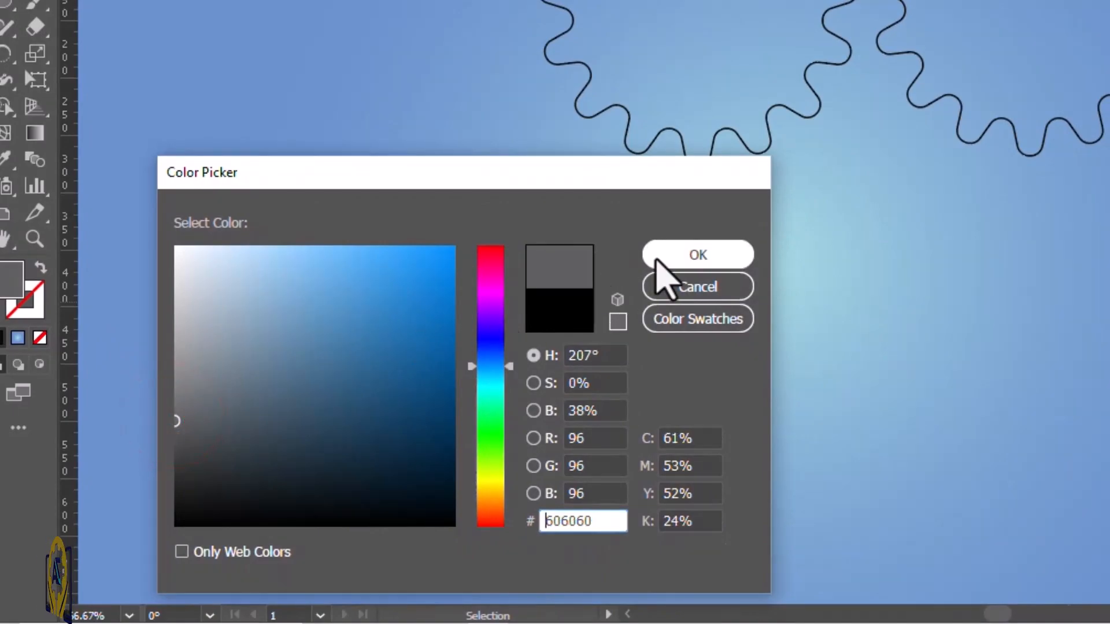
left_click(659, 258)
Remove the outline from the gear's outer ring and fill it with blue 006ed1.
left_click(375, 227)
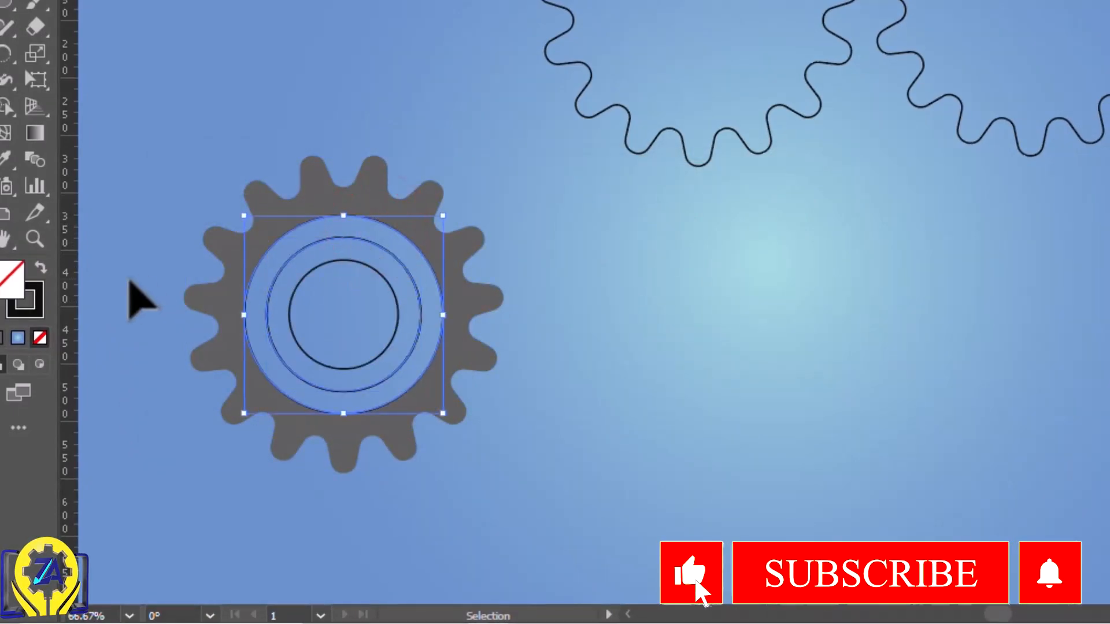
left_click(26, 300)
left_click(40, 337)
left_click(5, 278)
left_click(19, 340)
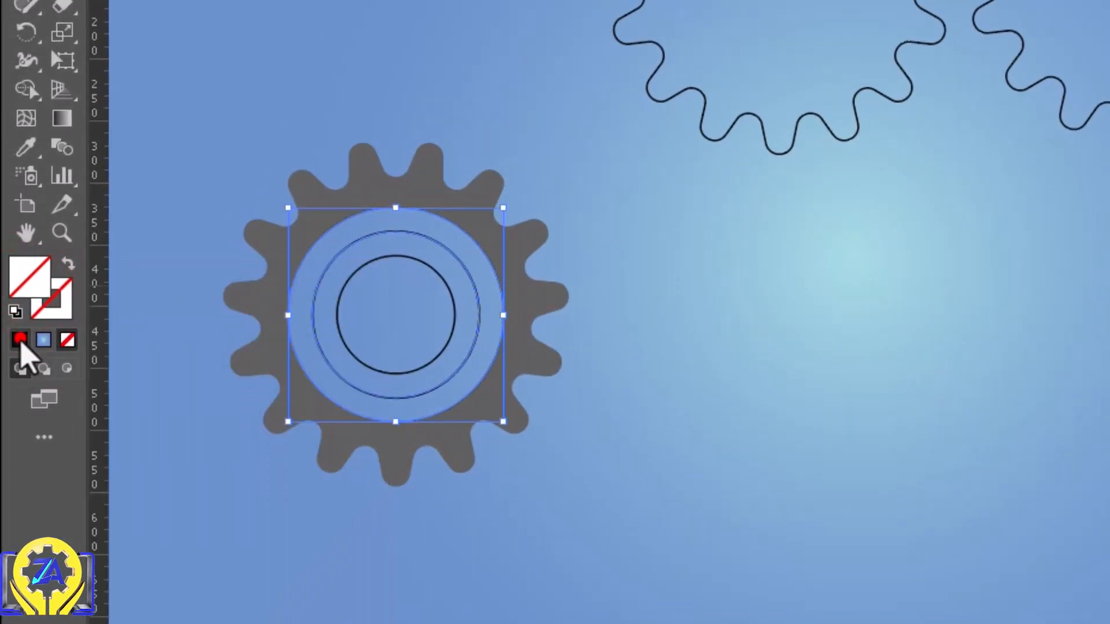
double_click(26, 278)
left_click(924, 185)
left_click_drag(967, 204, 966, 223)
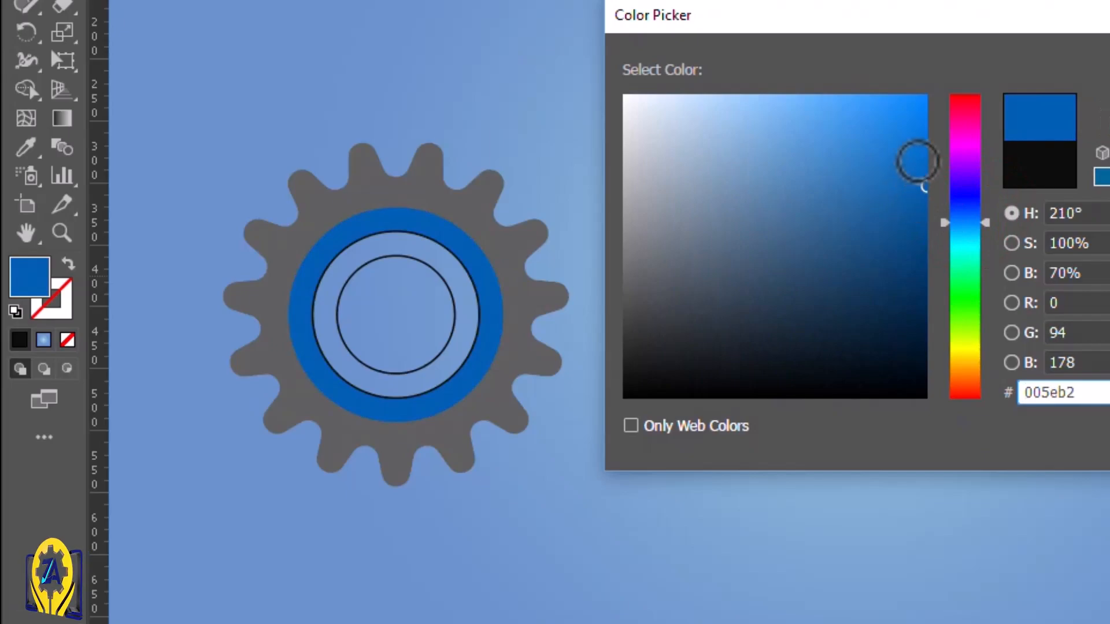
mouse_move(916, 160)
left_mouse_down()
mouse_move(919, 144)
mouse_move(957, 148)
left_mouse_up()
left_click(1068, 156)
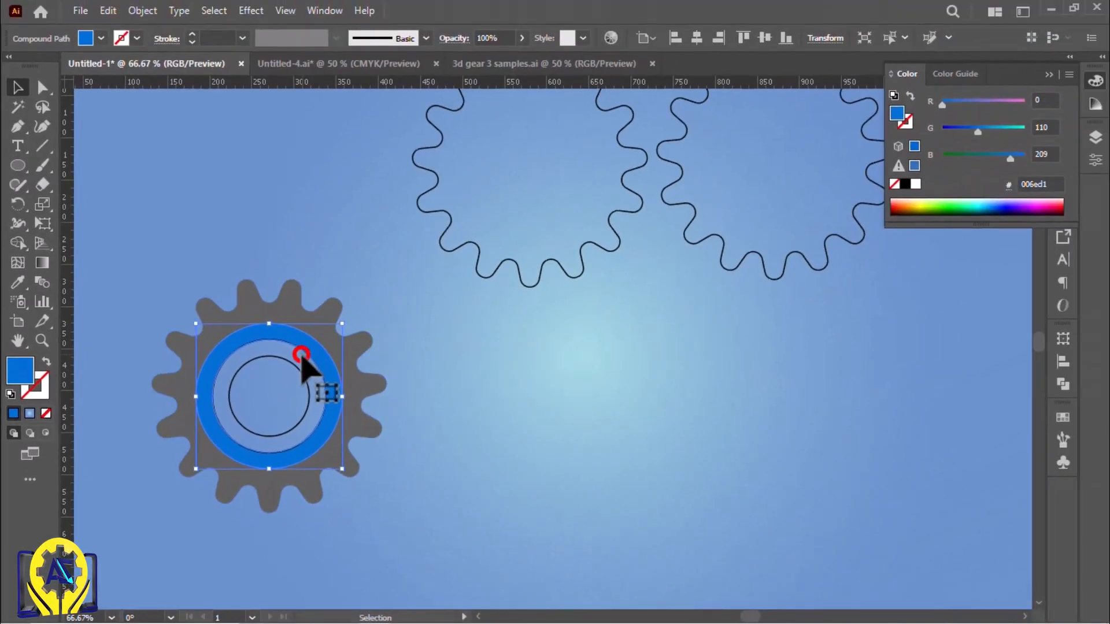
Remove the outline from the gear's inner ring and fill it with near-black 161616.
left_click(301, 356)
left_click(300, 371)
left_click(44, 391)
left_click(46, 414)
left_click(14, 377)
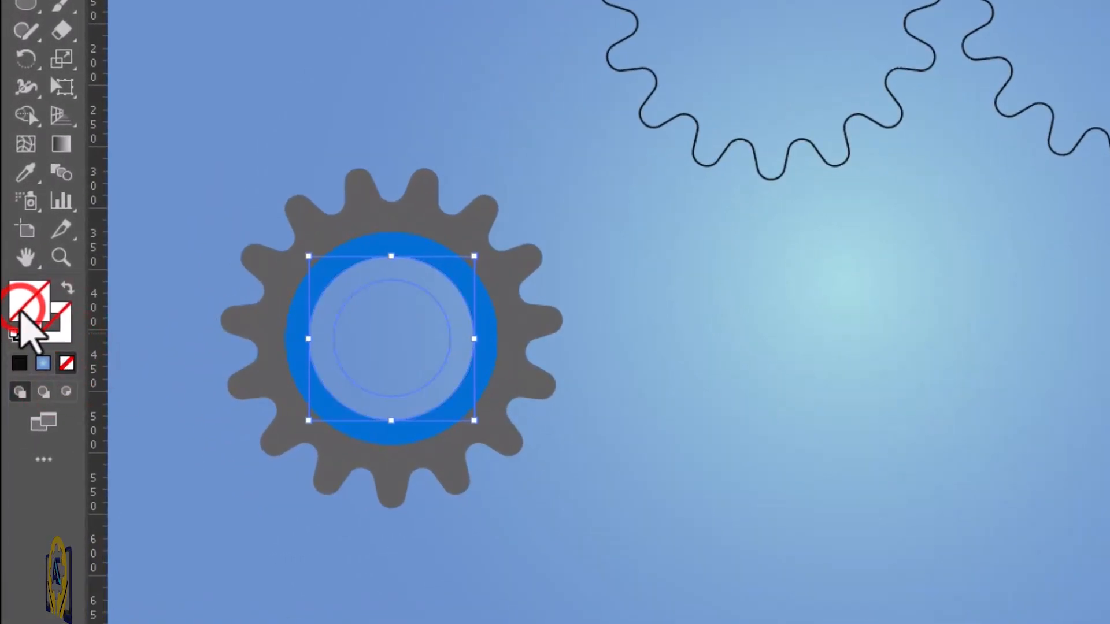
double_click(23, 311)
left_click_drag(619, 353, 617, 395)
left_click(1109, 132)
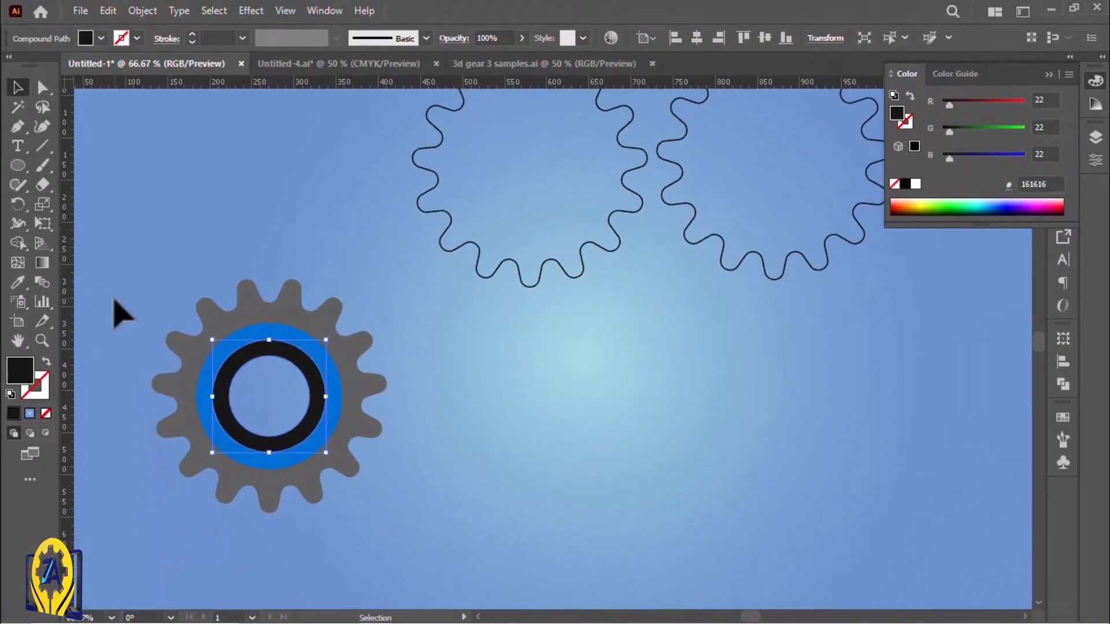
Group the coloured gear body with its blue and black rings.
left_click_drag(244, 359, 313, 427)
left_click(142, 15)
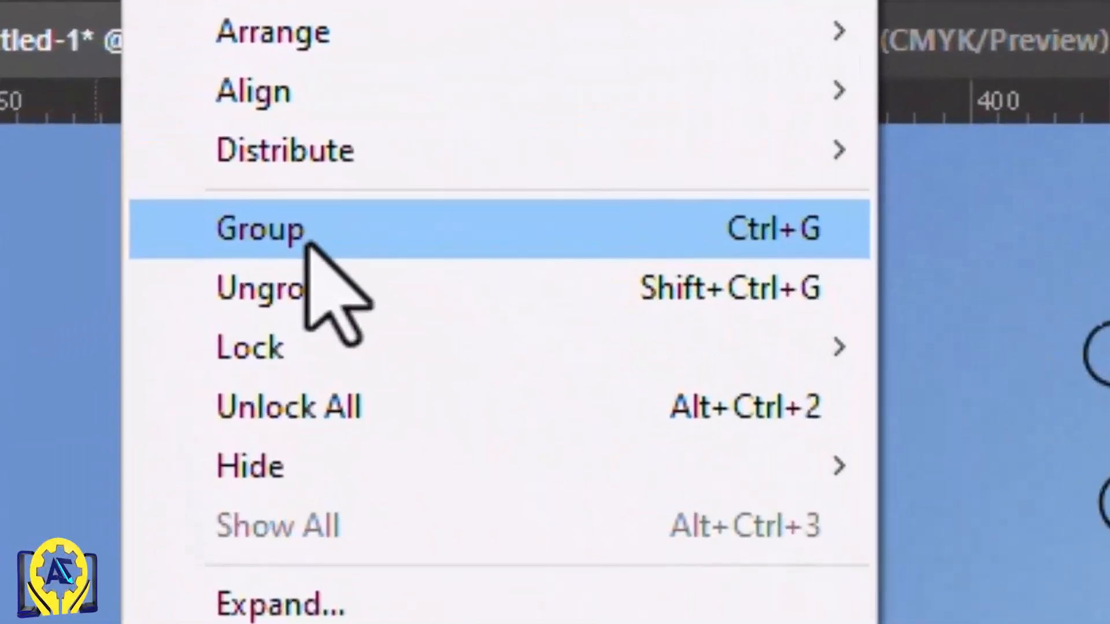
left_click(178, 123)
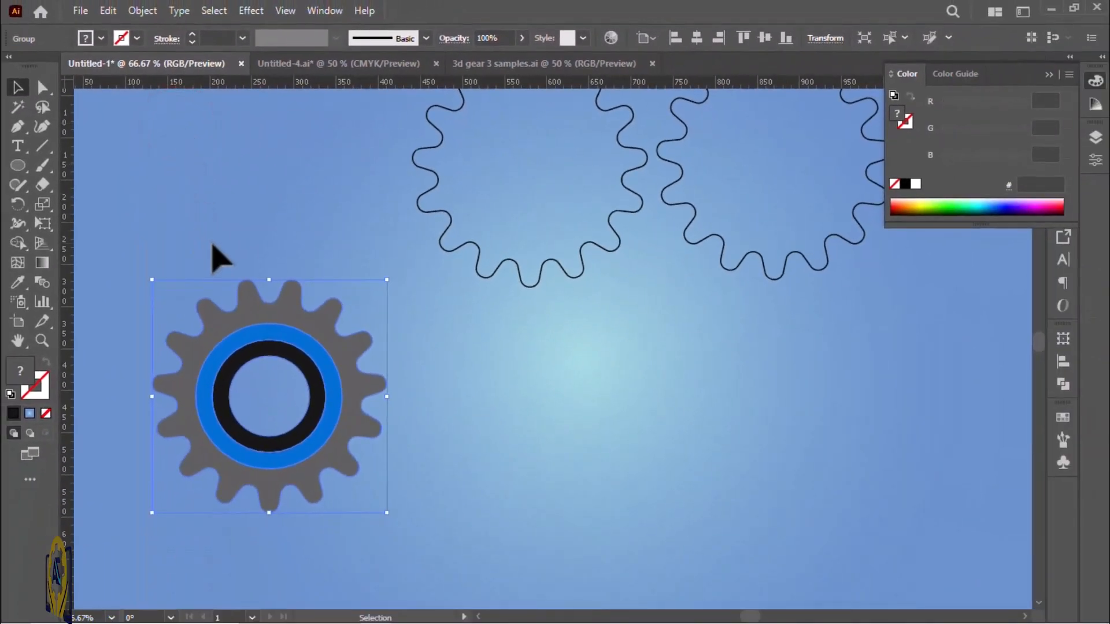
Apply a 3D Extrude effect with a depth of 45 pt to the grouped coloured gear.
left_click(1051, 76)
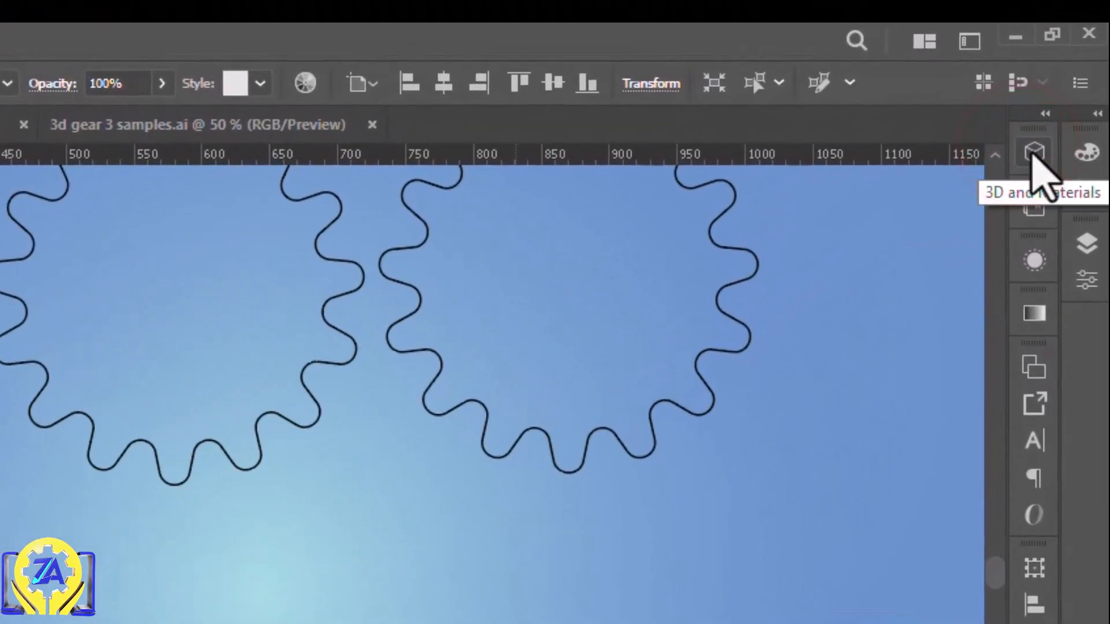
left_click(1062, 80)
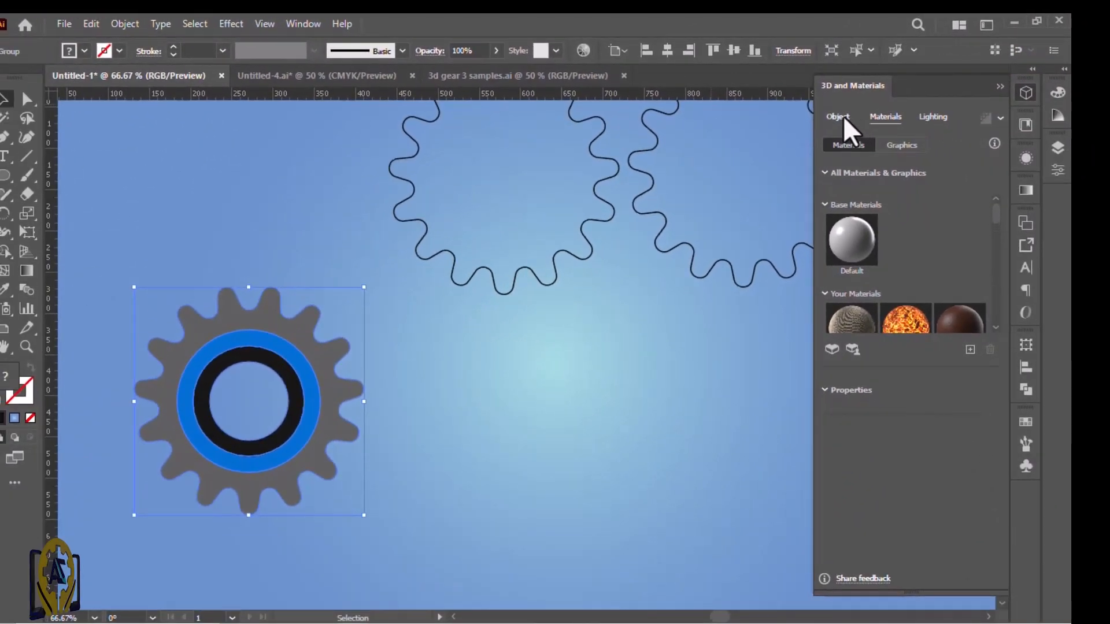
left_click(841, 115)
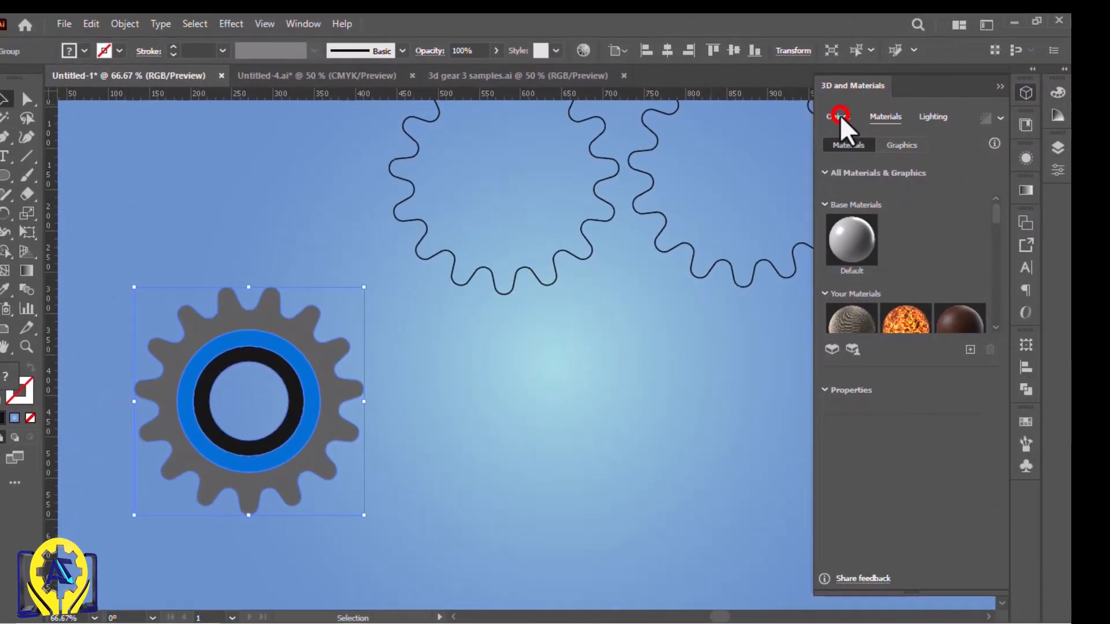
left_click(892, 186)
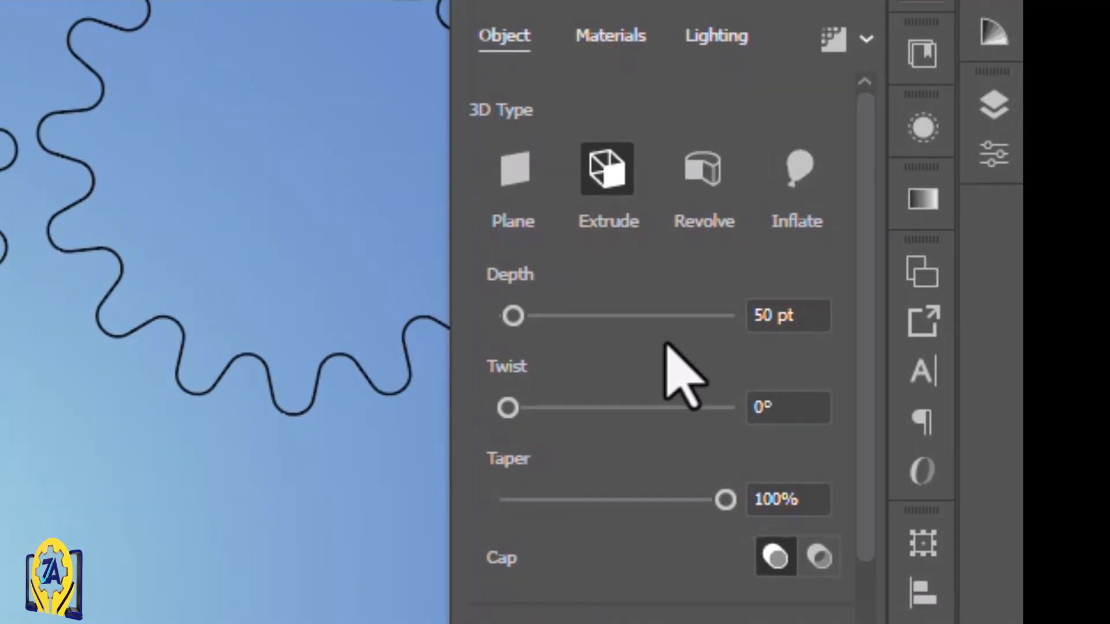
double_click(757, 315)
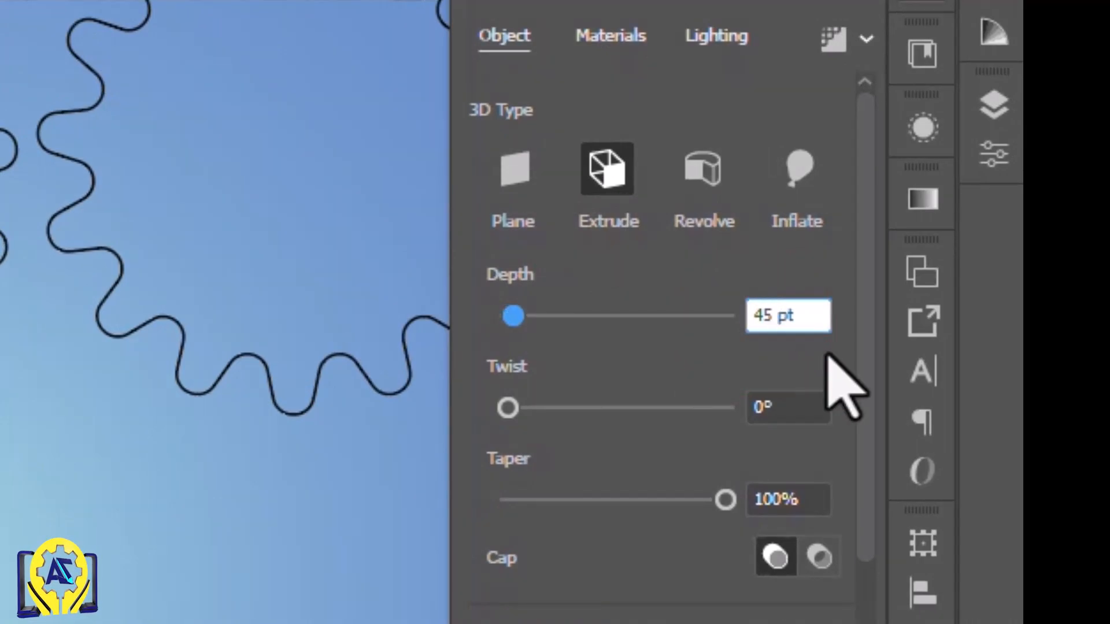
type("45")
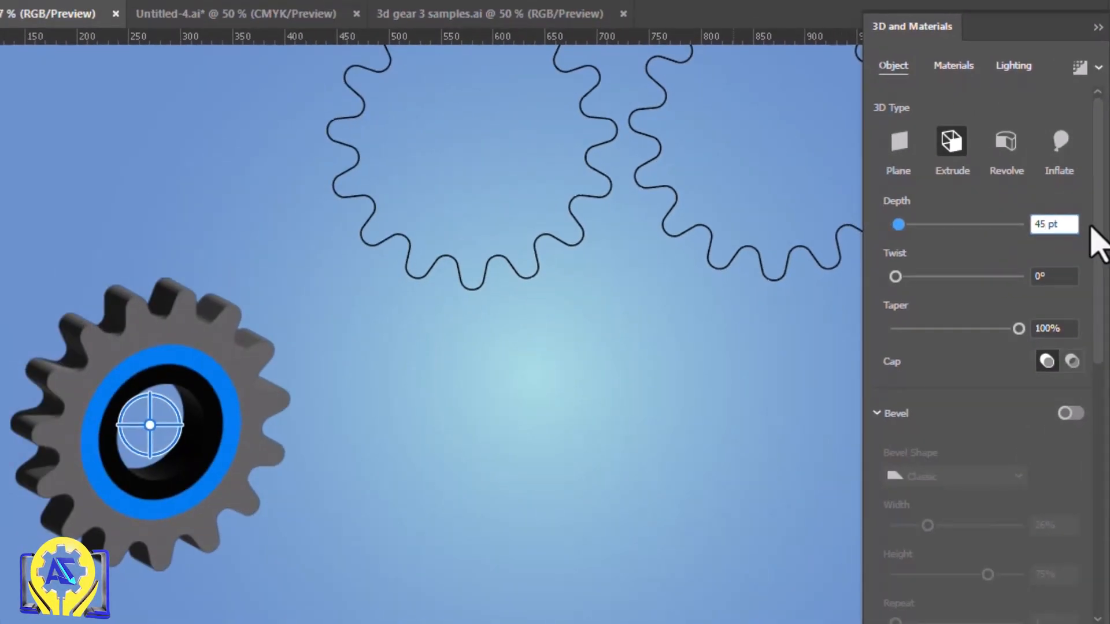
Turn on the Classic bevel for the extruded gear and rotate it in 3D to face more toward the front.
left_click_drag(1093, 218, 1098, 264)
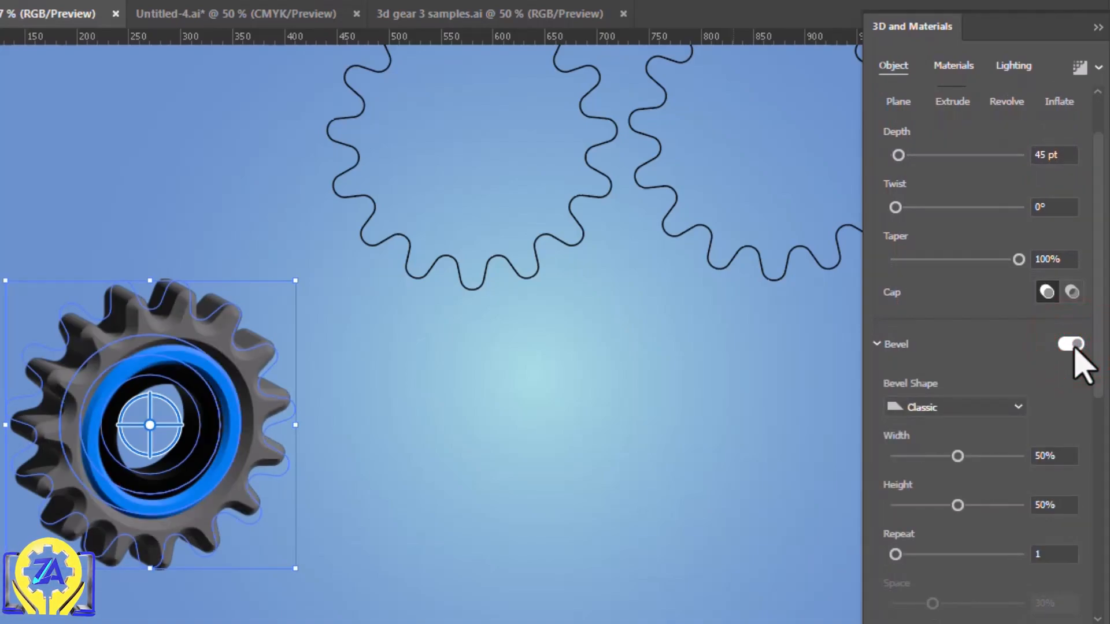
left_click_drag(152, 428, 150, 428)
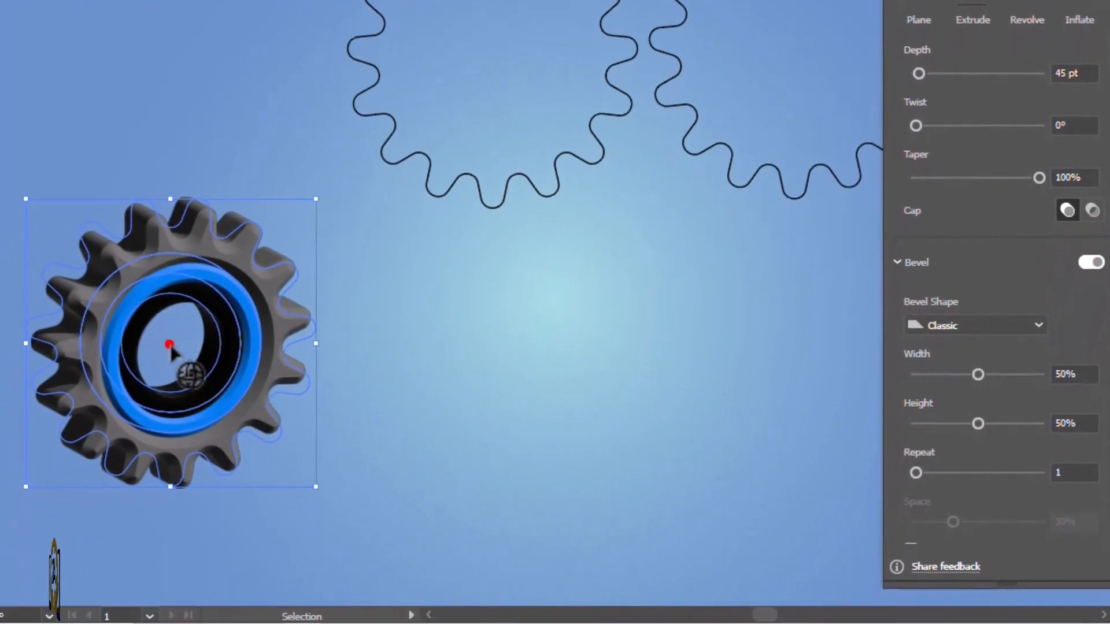
left_click_drag(167, 345, 171, 331)
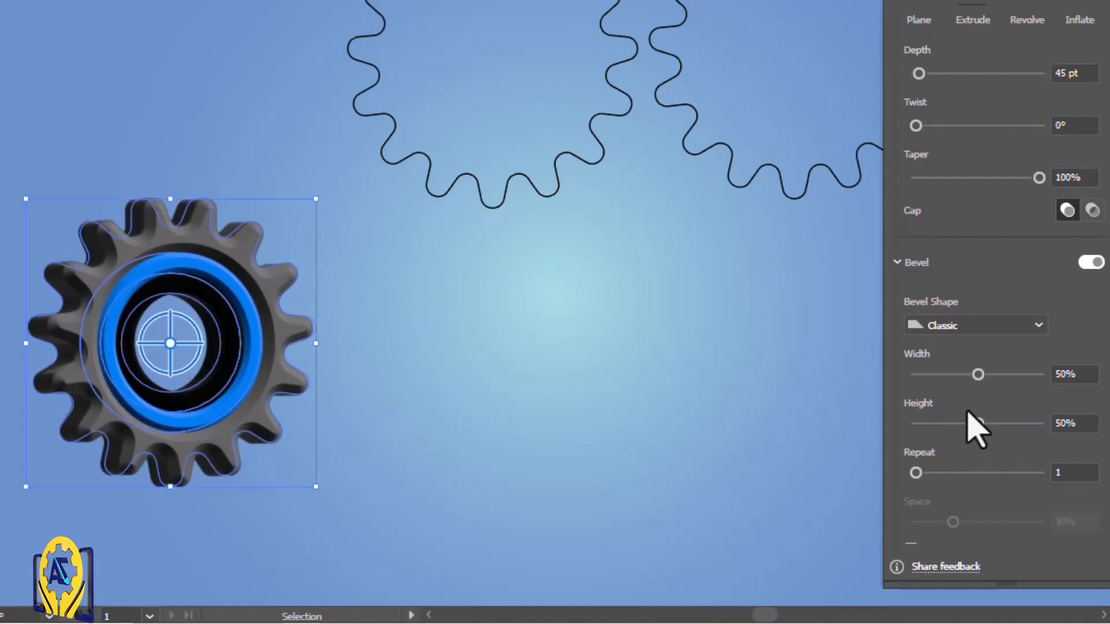
Set the gear's bevel width to 43% and bevel height to 37%.
left_click_drag(966, 380, 962, 377)
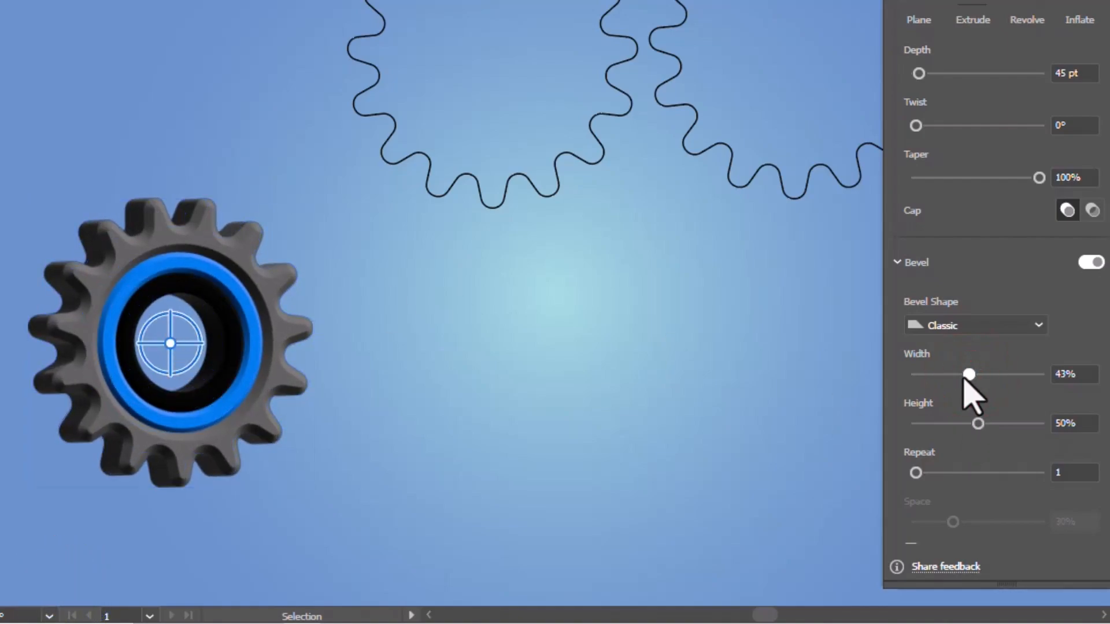
left_click_drag(976, 425, 960, 431)
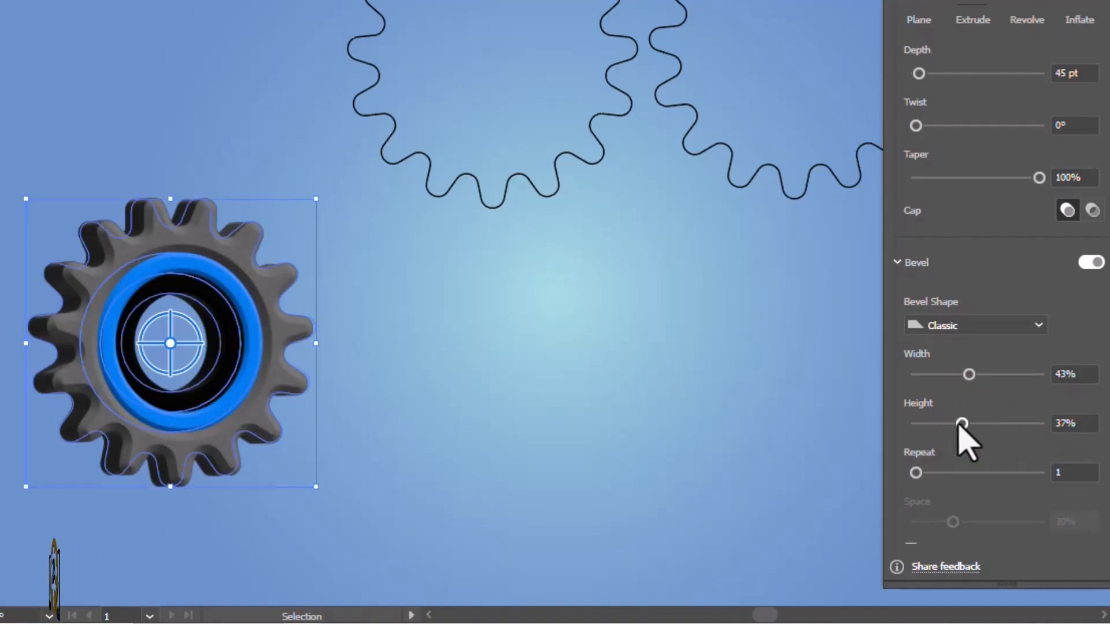
mouse_move(1109, 309)
left_mouse_down()
mouse_move(1096, 536)
mouse_move(1107, 318)
left_mouse_up()
Set the extruded gear's material to roughness 0 and metallic 0.49.
left_click(809, 175)
left_click_drag(1066, 483, 1066, 527)
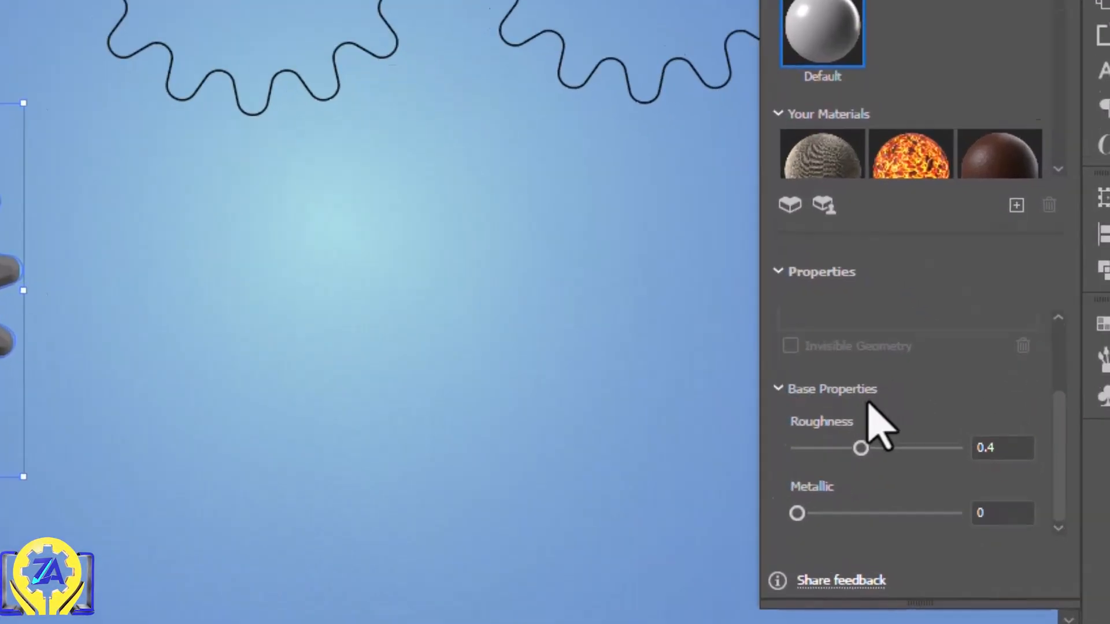
left_click_drag(916, 487, 839, 499)
left_click_drag(866, 538, 994, 547)
left_click_drag(989, 493, 924, 495)
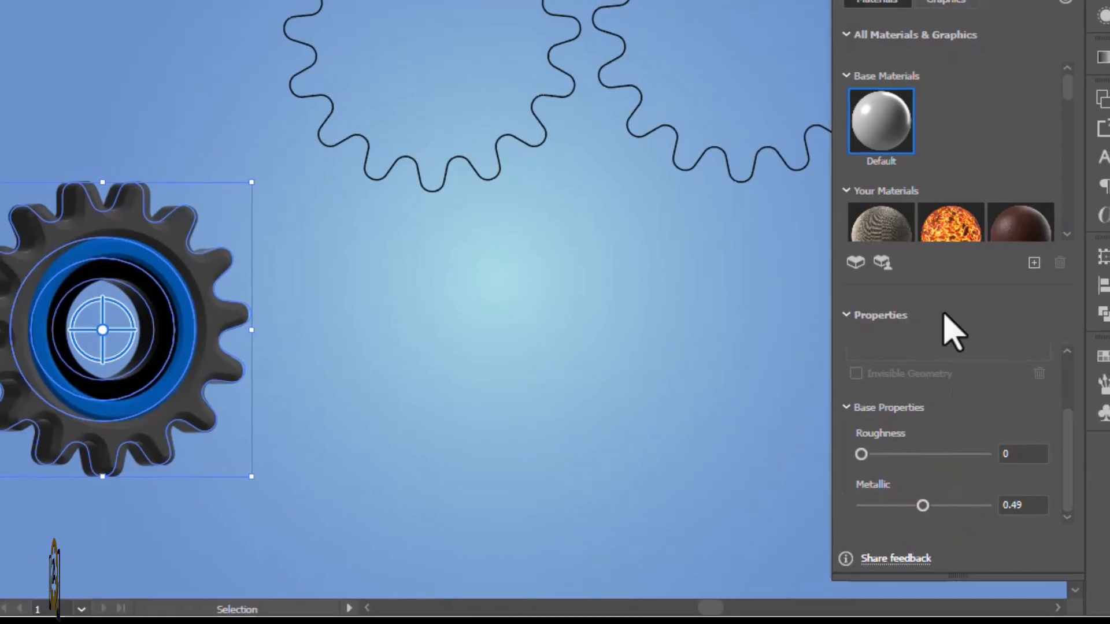
Adjust the gear's main light to 78% intensity, -84° rotation and 51° height.
left_click(845, 188)
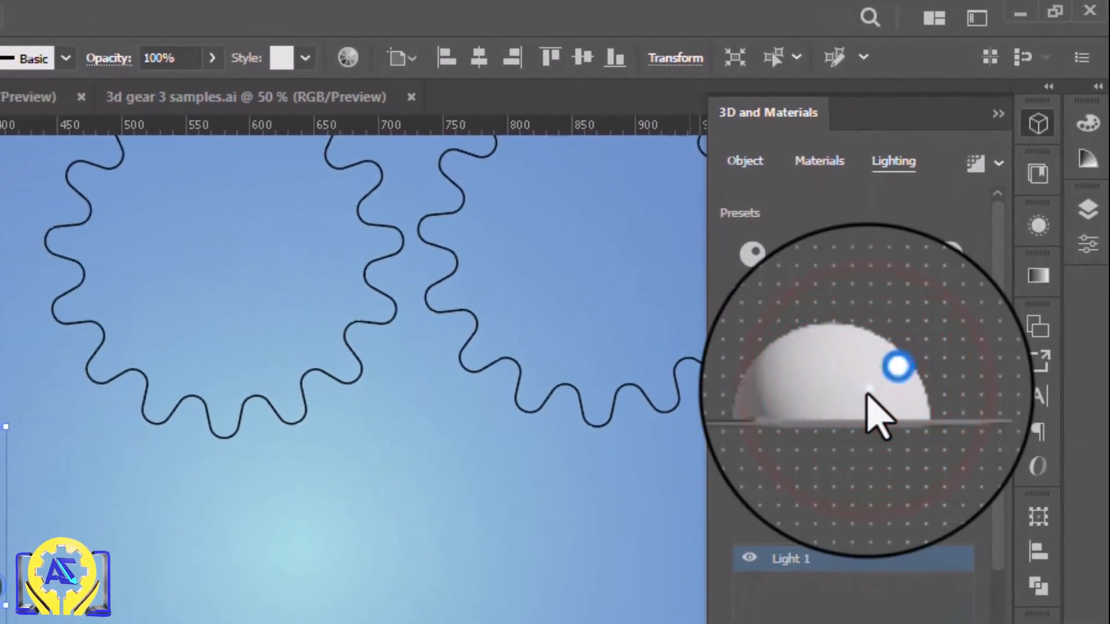
left_click(845, 438)
left_click_drag(878, 379, 862, 404)
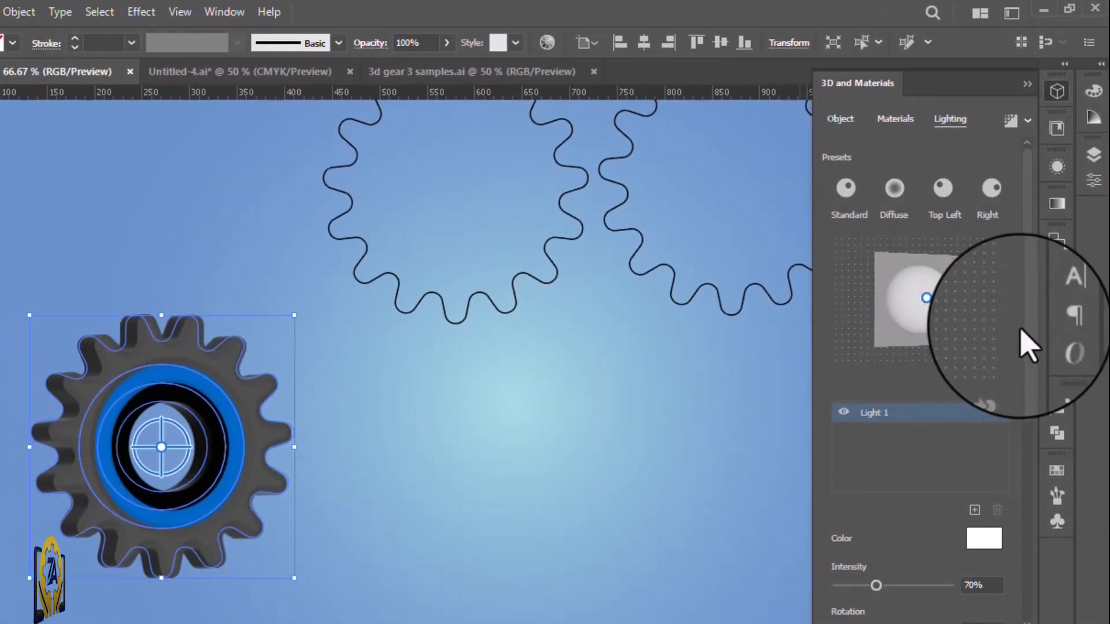
left_click_drag(993, 443, 1004, 526)
left_click_drag(1032, 387, 1033, 450)
left_click_drag(876, 367, 879, 370)
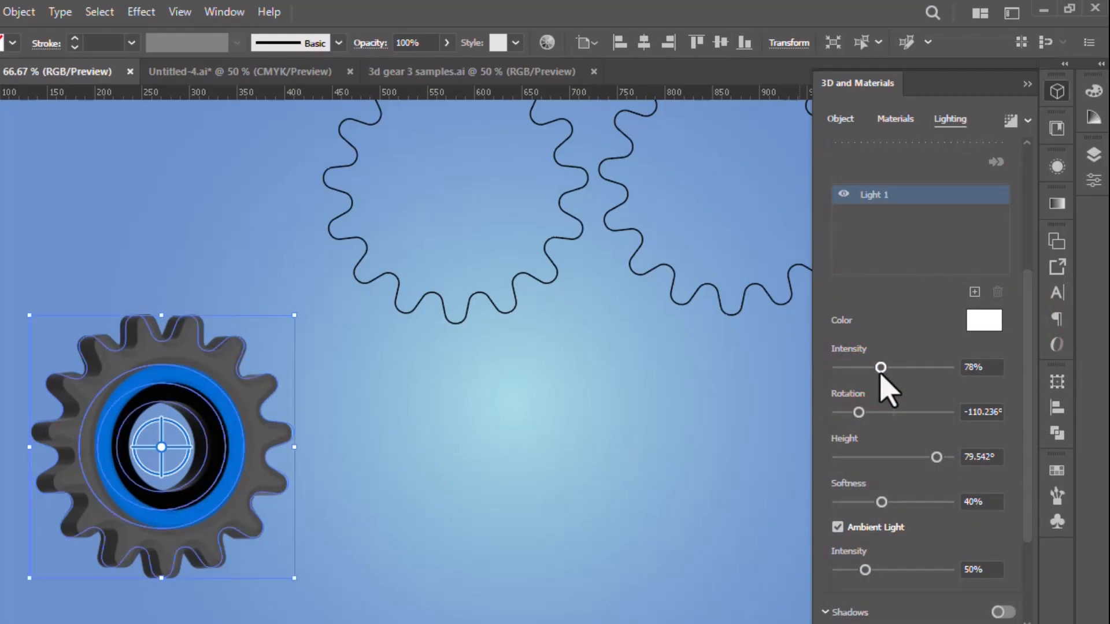
mouse_move(859, 412)
left_mouse_down()
mouse_move(892, 411)
mouse_move(865, 409)
left_mouse_up()
left_click_drag(937, 458, 887, 459)
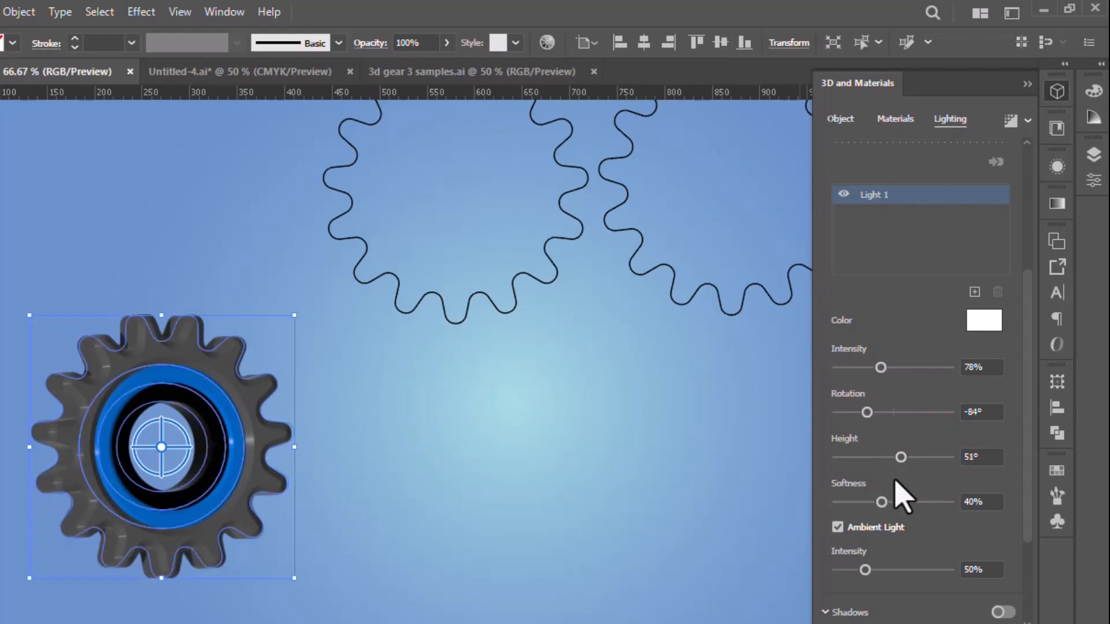
Set the light softness to 100% and ambient light intensity to 104%, and deselect the gear.
left_click_drag(879, 503, 973, 516)
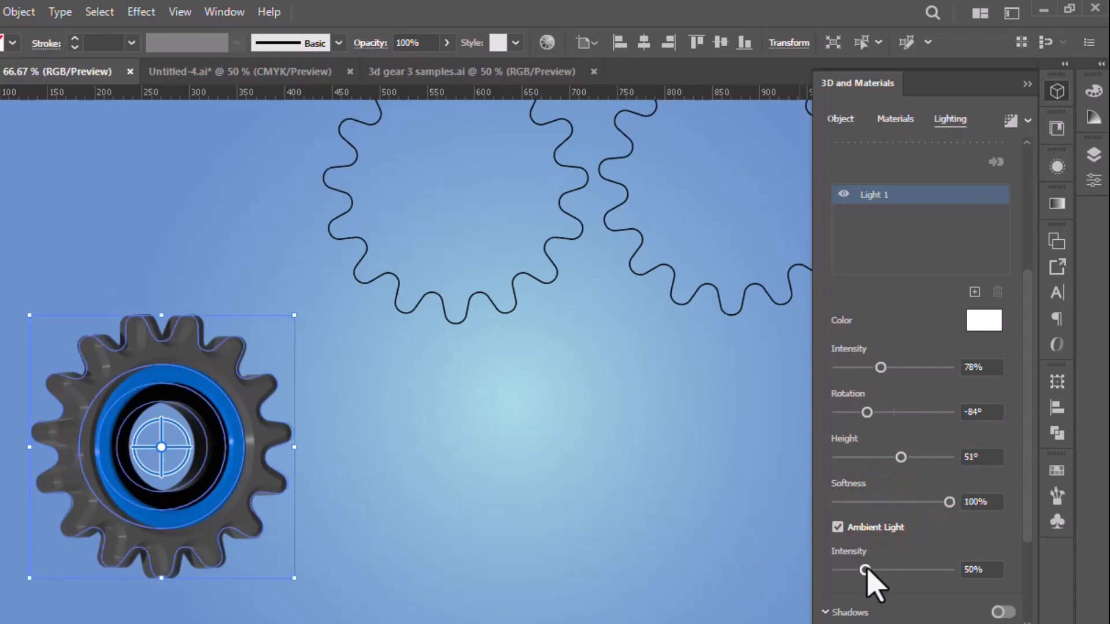
left_click_drag(865, 570, 887, 570)
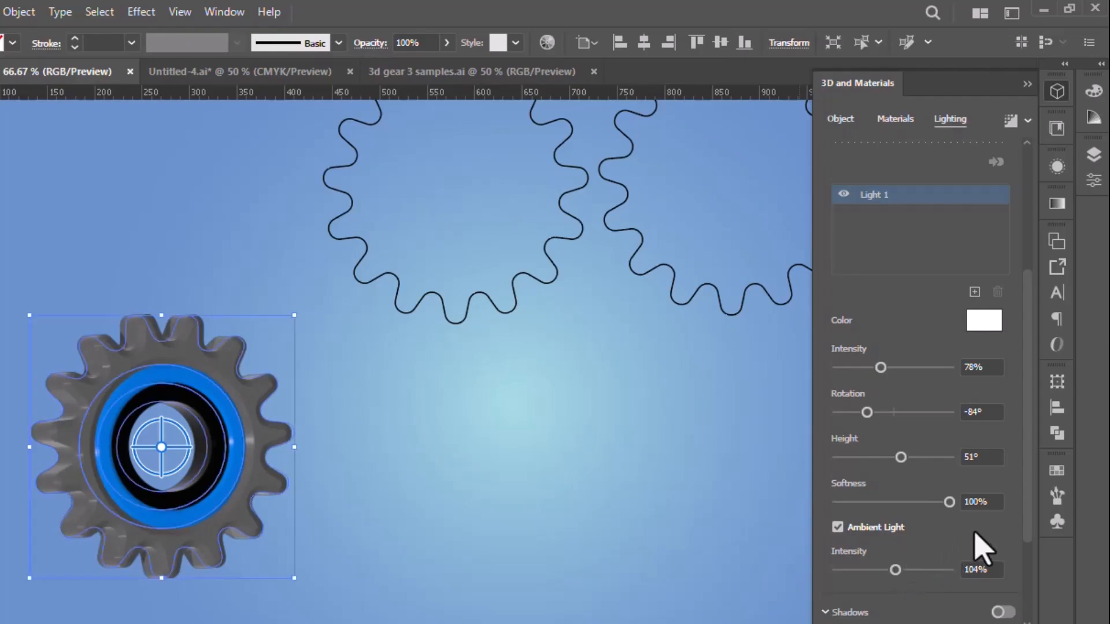
scroll(982, 543, "down", 4)
left_click(608, 510)
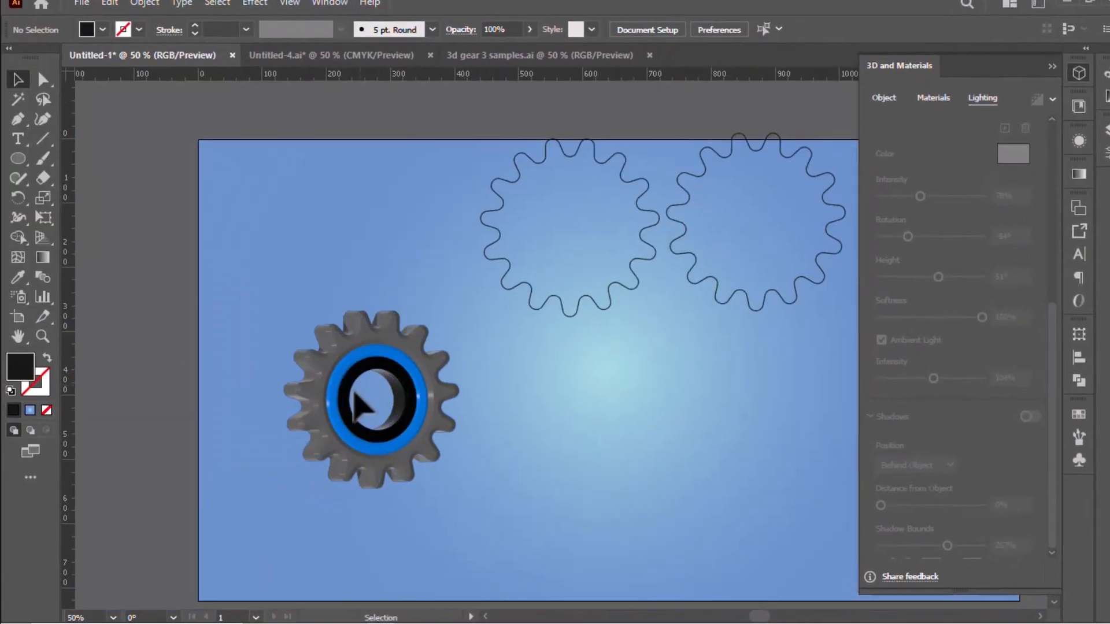
Fine-tune the 3D rotation of the extruded gear and deselect it.
left_click(392, 414)
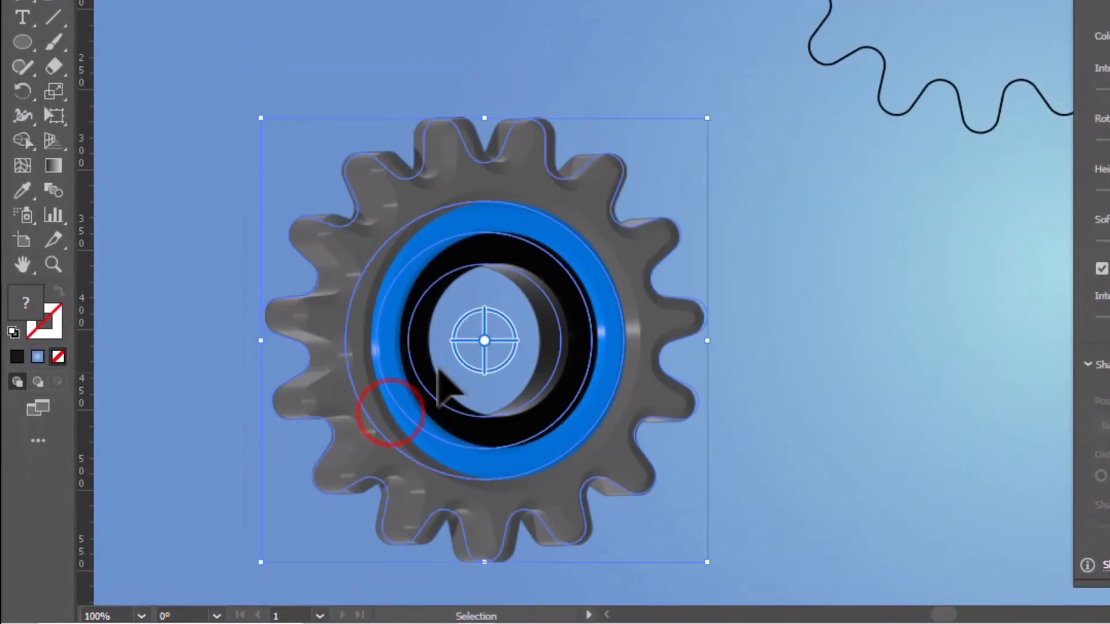
mouse_move(486, 342)
left_mouse_down()
mouse_move(523, 370)
mouse_move(482, 317)
mouse_move(498, 343)
mouse_move(489, 345)
left_mouse_up()
scroll(886, 305, "down", 2)
left_click(926, 367)
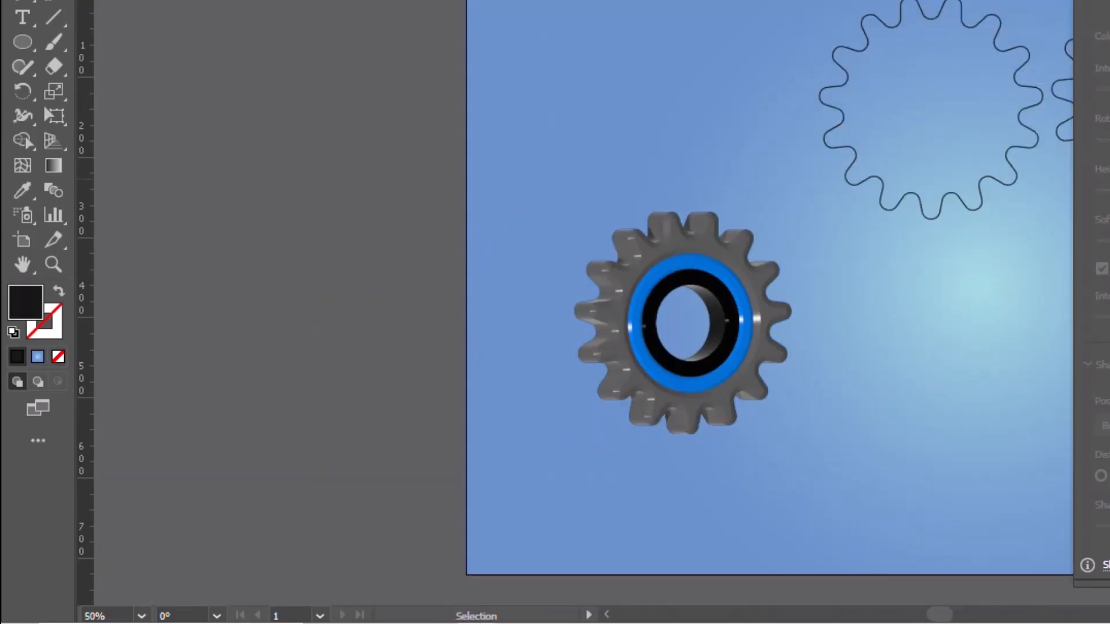
left_click_drag(932, 614, 953, 615)
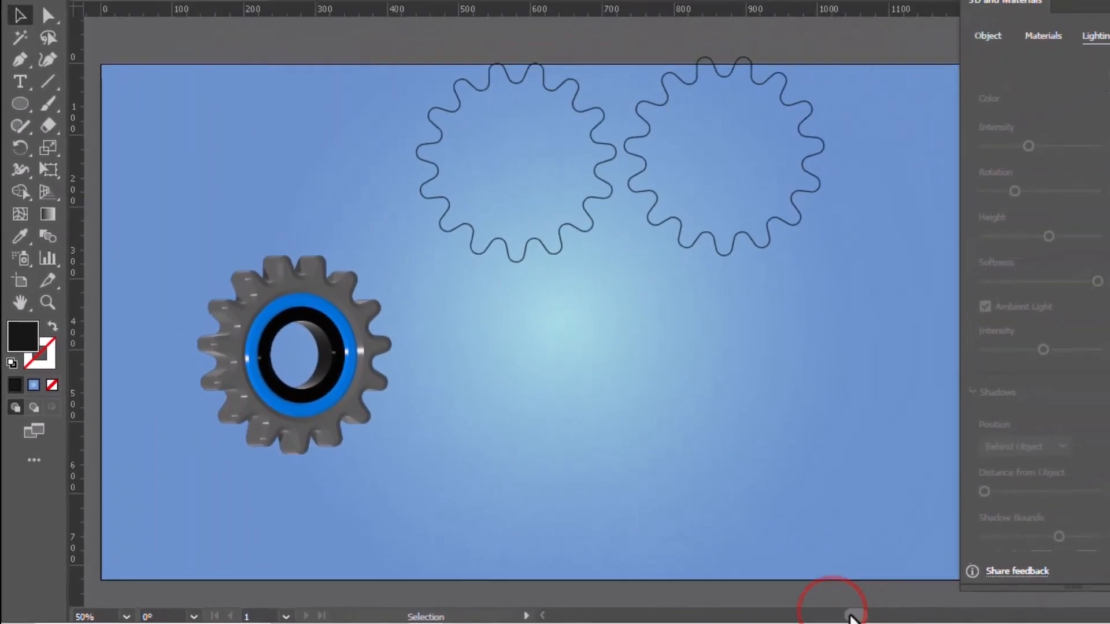
Move the nearer spare gear outline down beside the 3D gear, near the middle of the background.
mouse_move(407, 157)
left_mouse_down()
mouse_move(449, 330)
mouse_move(396, 323)
left_mouse_up()
left_click(42, 87)
left_click(398, 323)
Draw a circle centred inside the moved gear outline with the Ellipse tool.
left_click(18, 166)
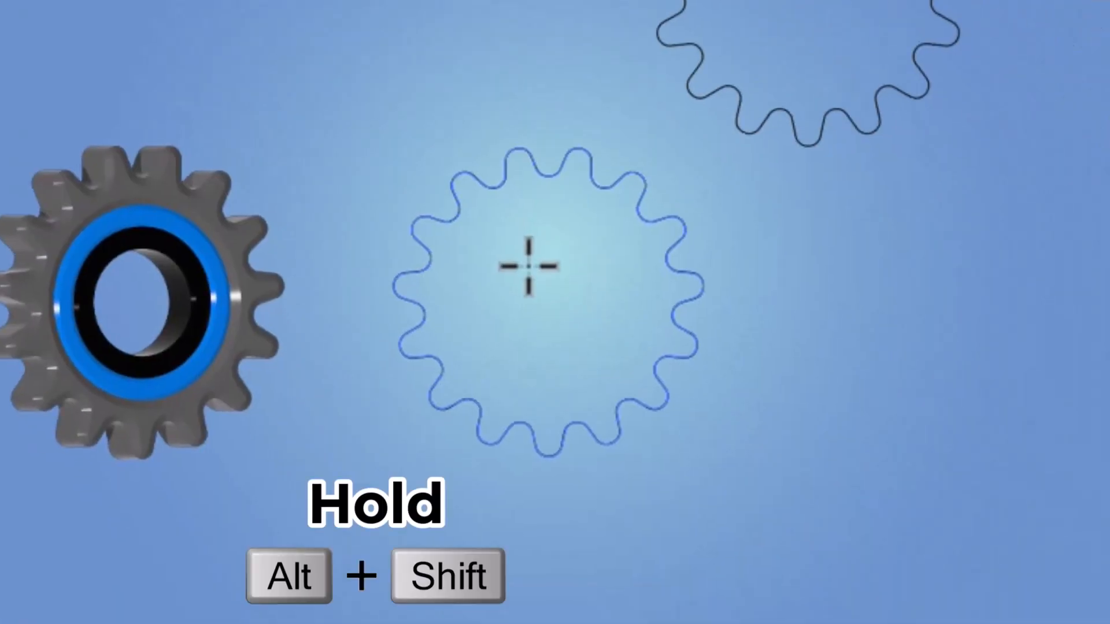
left_click_drag(444, 386, 496, 421)
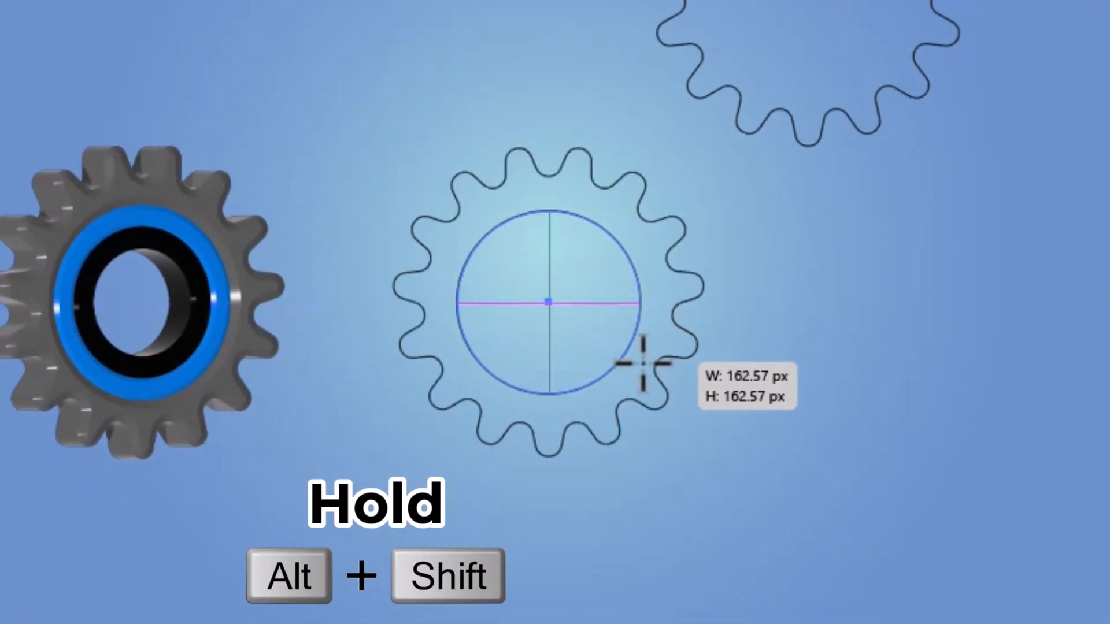
left_click_drag(642, 363, 646, 367)
Duplicate the circle in front and scale the copies down into smaller concentric circles.
key("ctrl+c")
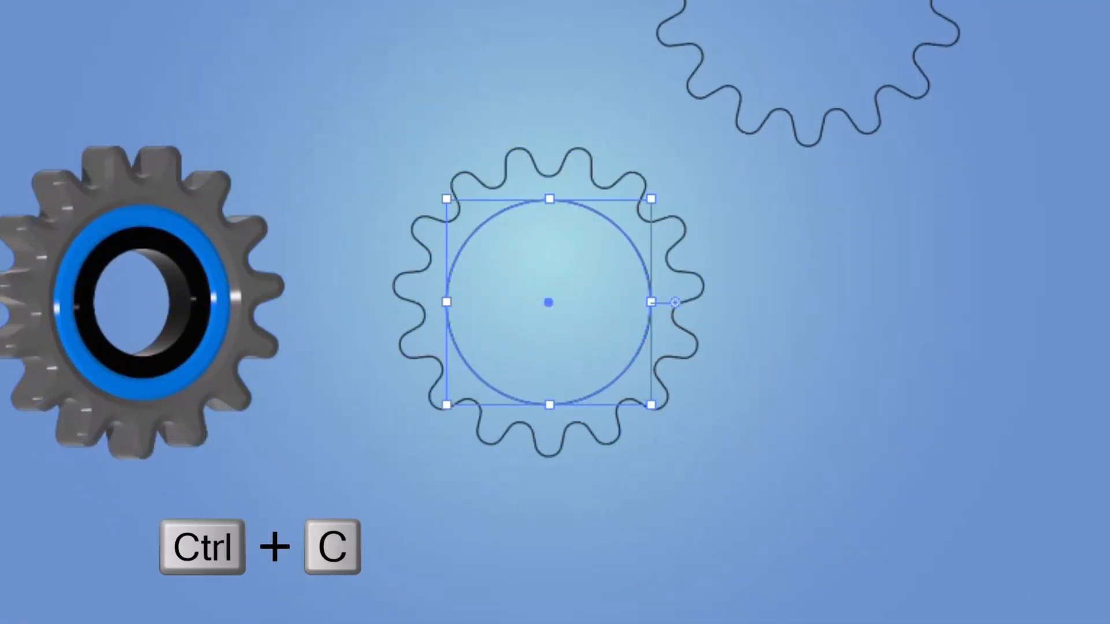
key("ctrl+f")
left_click_drag(653, 407, 594, 353)
key("ctrl+c")
key("ctrl+f")
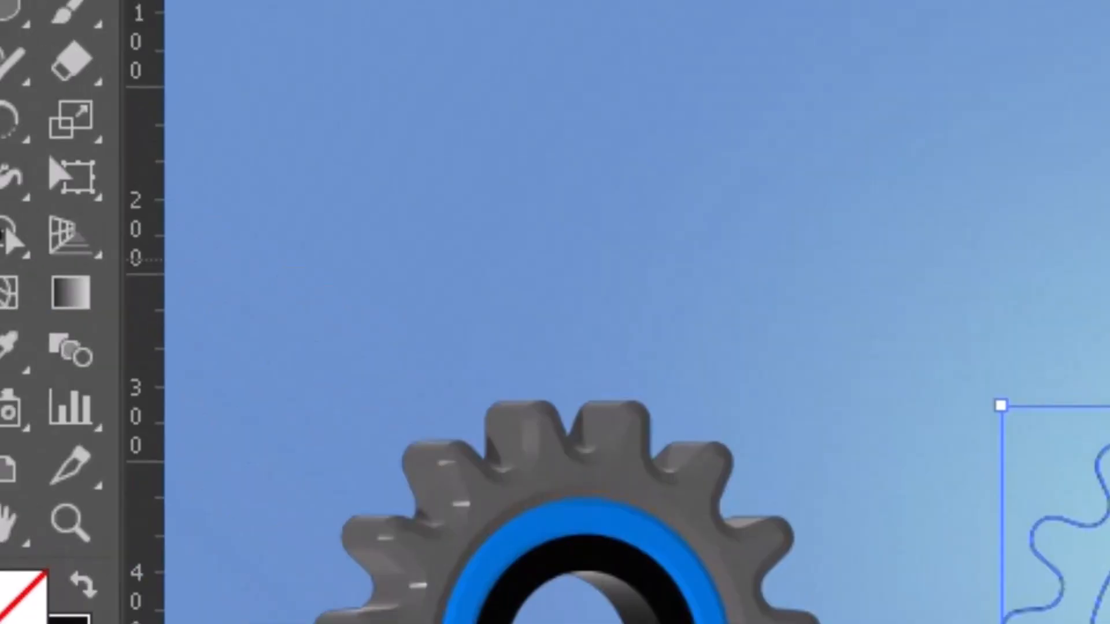
Subtract the inner circle areas with Shape Builder to form a hollow toothed body and concentric rings.
left_click(5, 236)
left_click(665, 255)
left_click(691, 282)
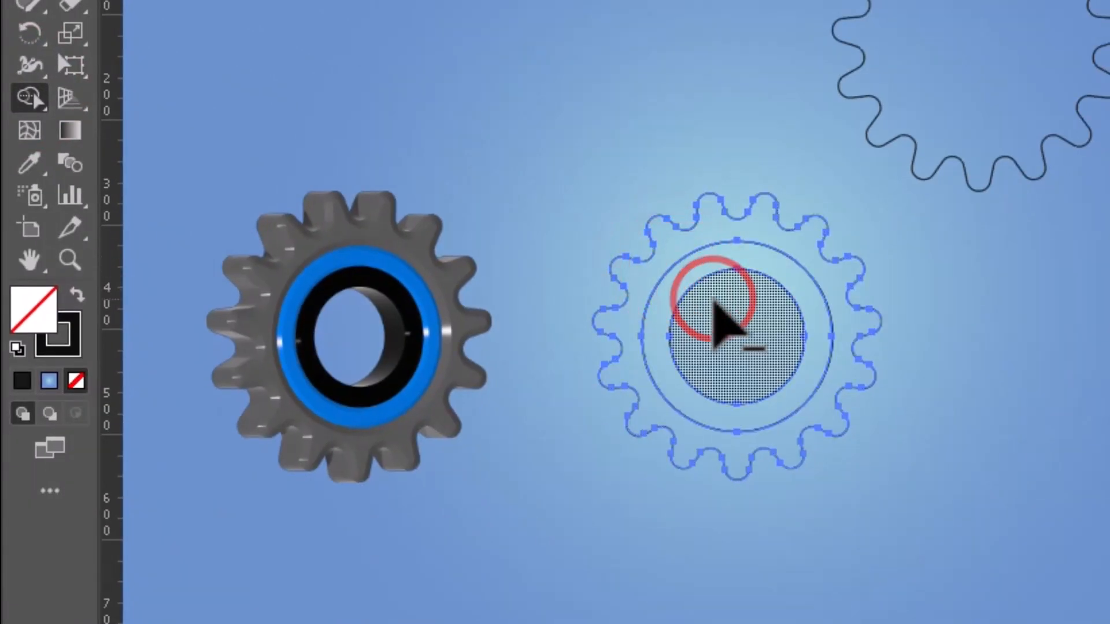
left_click(725, 309, "alt")
key("v")
mouse_move(695, 207)
left_mouse_down()
mouse_move(688, 172)
mouse_move(717, 208)
left_mouse_up()
key("ctrl+z")
Remove the outline from the second gear's toothed body and fill it with light grey.
left_click(68, 350)
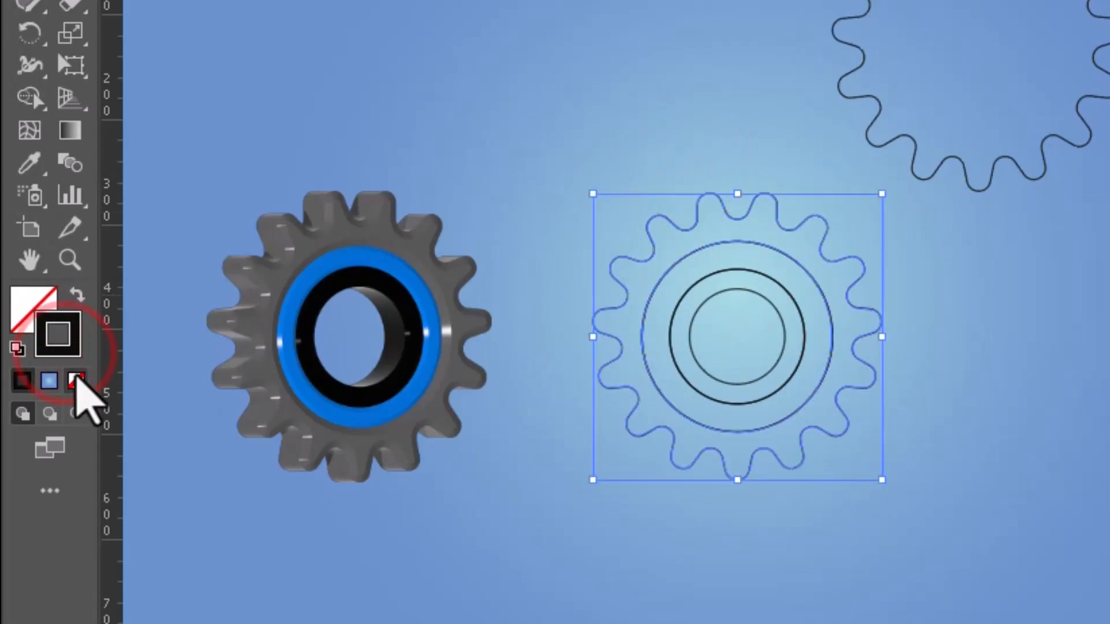
left_click(76, 380)
left_click(33, 310)
left_click(22, 380)
double_click(33, 310)
left_click_drag(838, 22, 956, 66)
left_click(830, 240)
key("Return")
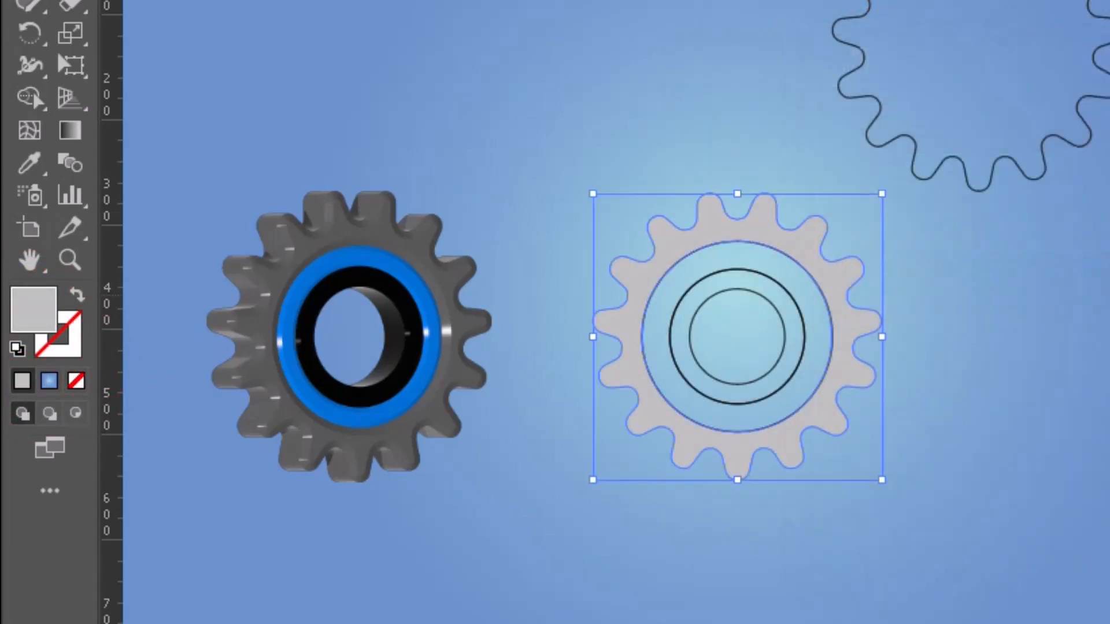
Remove the outline from the second gear's outer ring and fill it with medium blue.
left_click(788, 272)
left_click(825, 305)
left_click(71, 348)
left_click(76, 381)
double_click(33, 310)
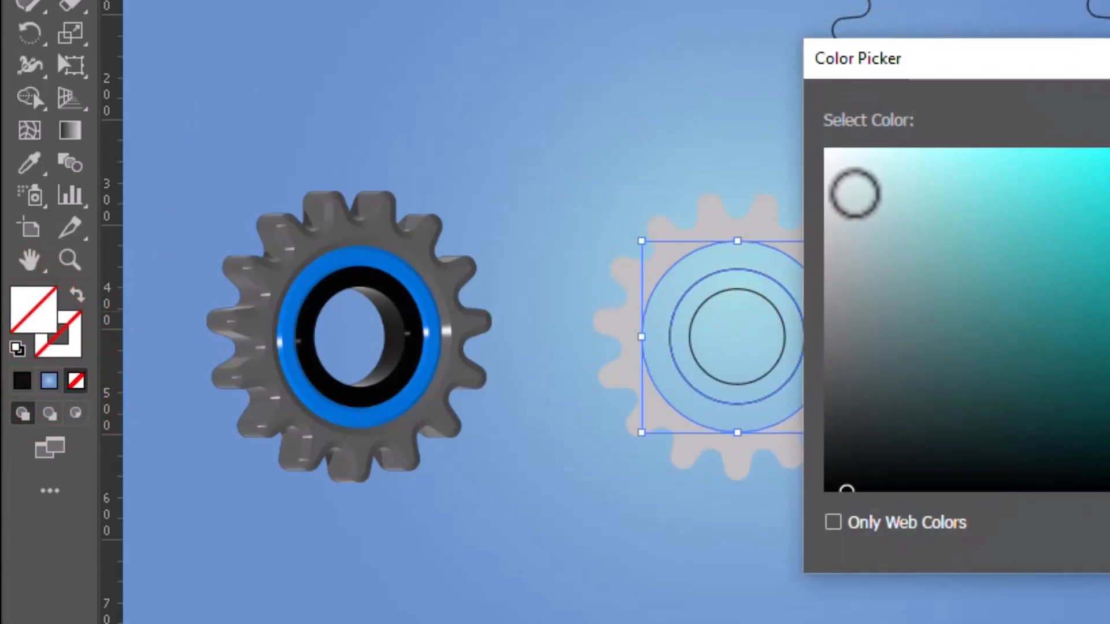
left_click(752, 292)
left_click_drag(680, 201, 716, 193)
left_click(1037, 149)
left_click(465, 207)
Remove the outline from the second gear's inner ring and fill it with near-black.
left_click(341, 306)
left_click(73, 318)
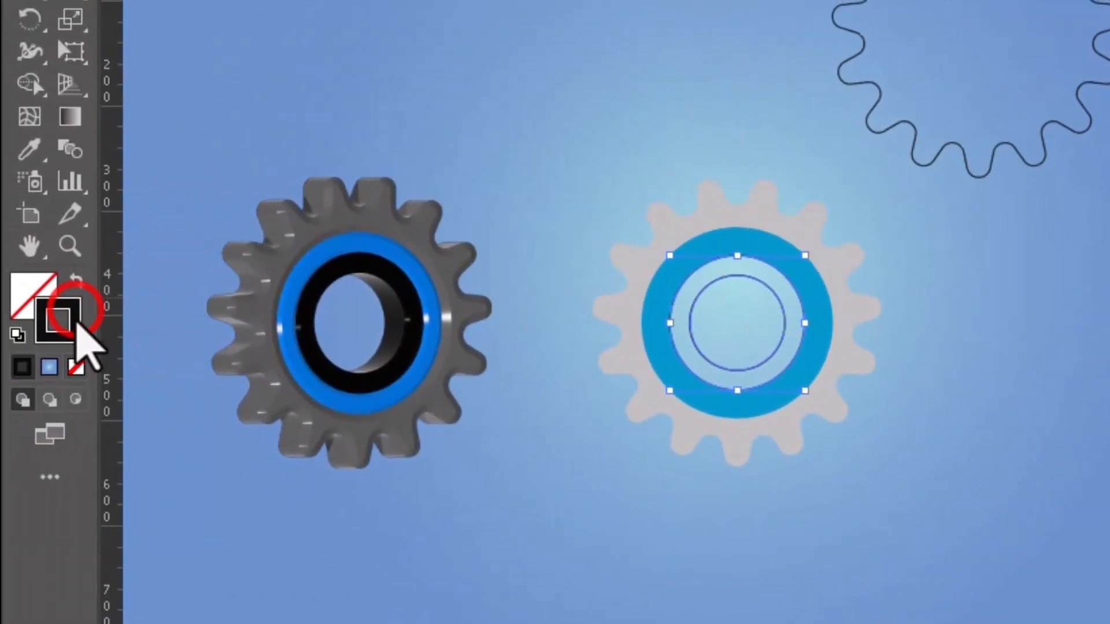
left_click(77, 367)
double_click(31, 300)
left_click_drag(322, 423, 298, 423)
Group the light grey gear body with its blue and black rings.
left_click_drag(424, 188, 225, 267)
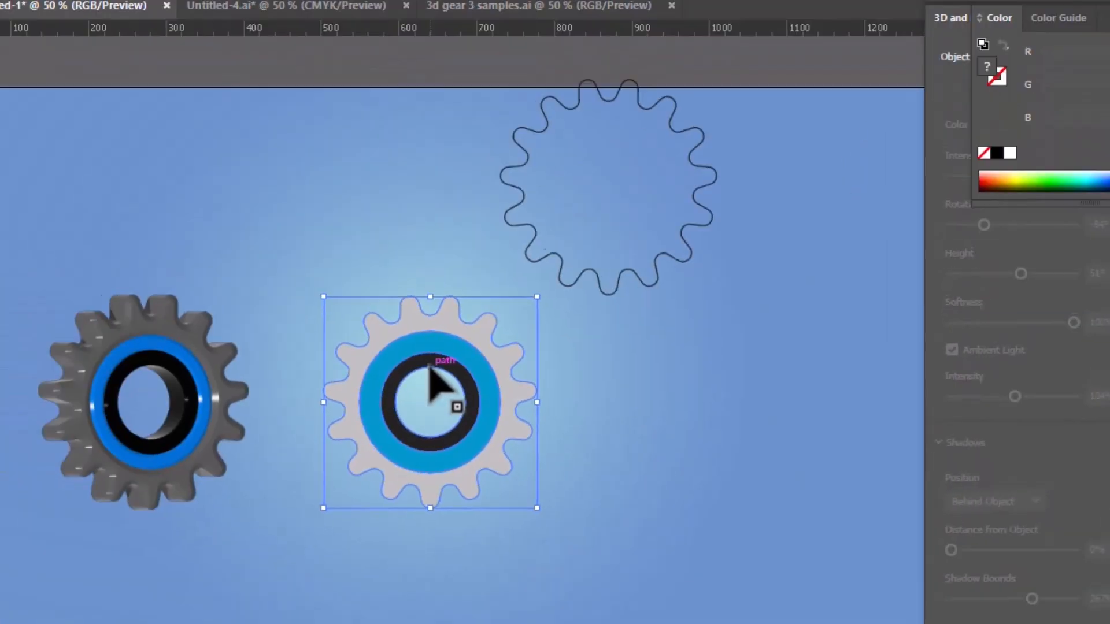
left_click(136, 8)
left_click(275, 174)
left_click(797, 255)
Apply the 3D Extrude effect to the grouped second gear.
left_click(1049, 77)
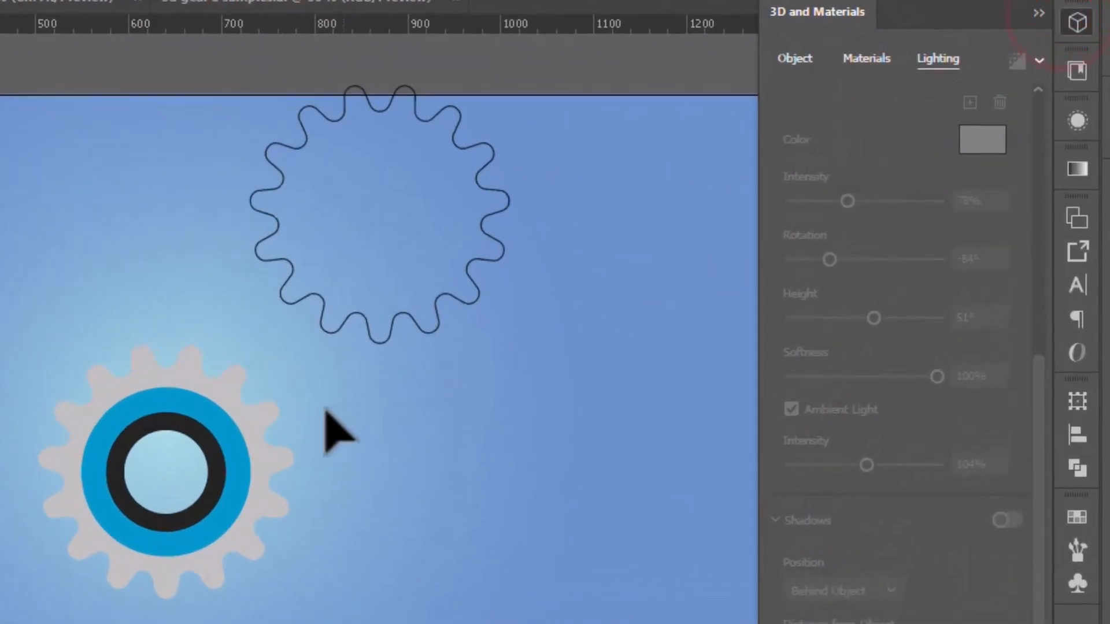
left_click(249, 433)
left_click(794, 64)
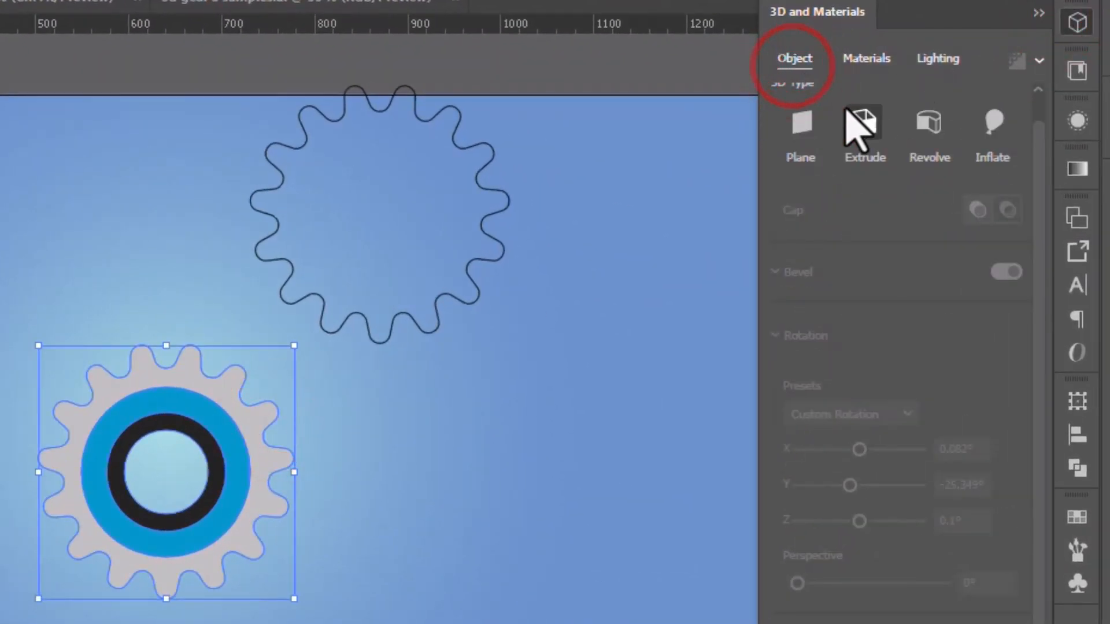
left_click(863, 122)
left_click(970, 219)
left_click_drag(1031, 294, 1032, 385)
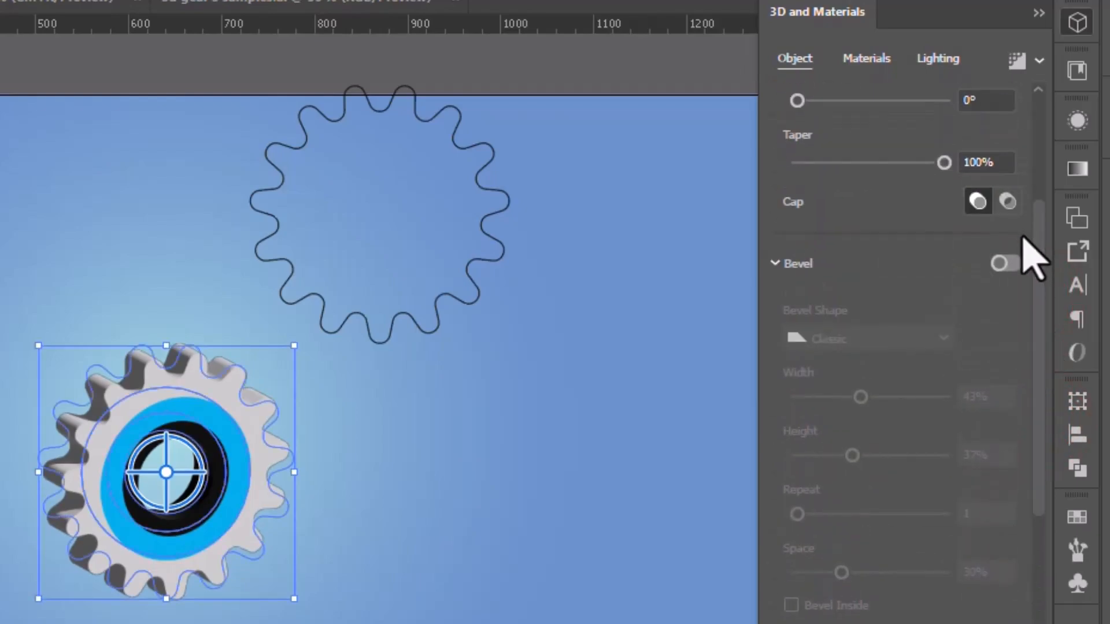
Add a Classic bevel of 43% width and 42% height to the second gear and rotate it to face more forward.
left_click(1007, 264)
scroll(266, 478, "up", 1)
left_click_drag(133, 470, 127, 448)
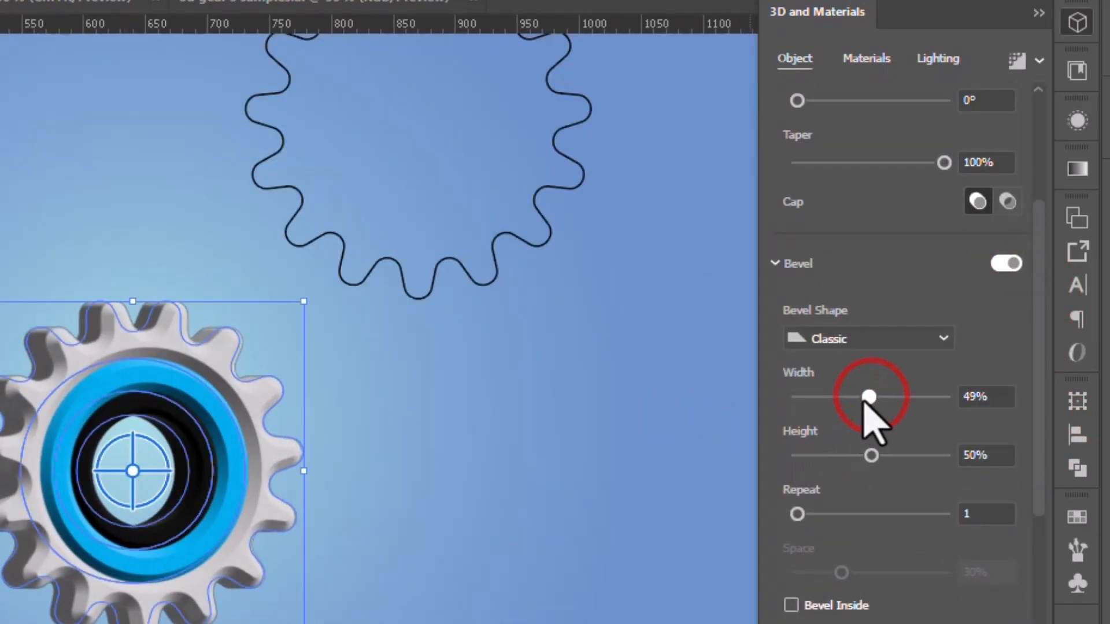
left_click_drag(869, 397, 860, 397)
left_click_drag(872, 455, 859, 455)
Set the metallic value of the second gear's default material to 0.71.
left_click(866, 58)
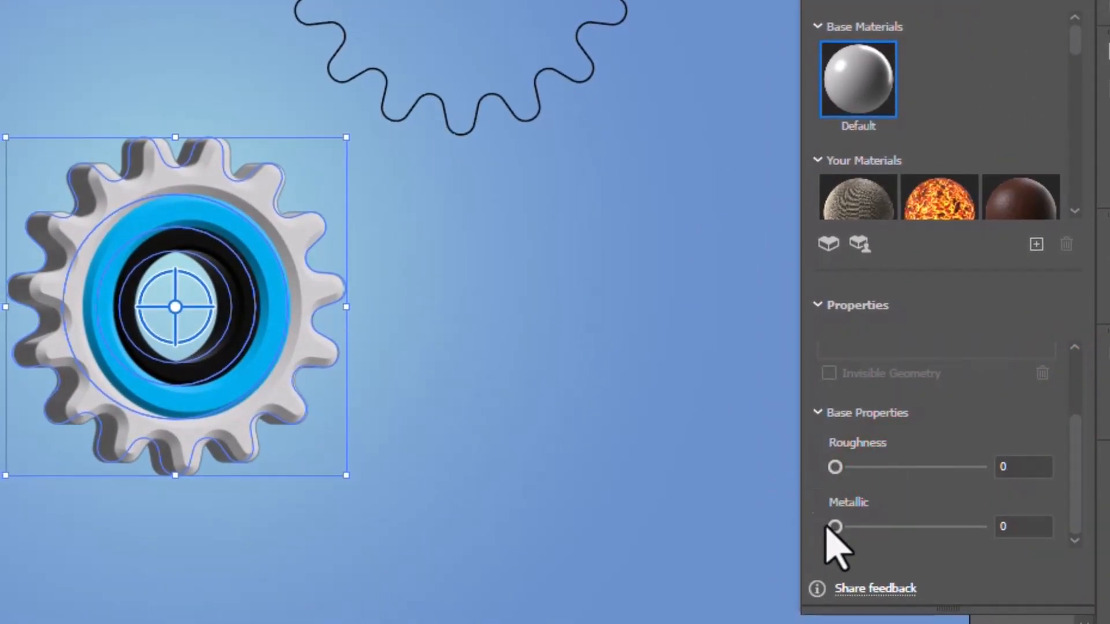
left_click_drag(835, 527, 981, 527)
left_click(939, 527)
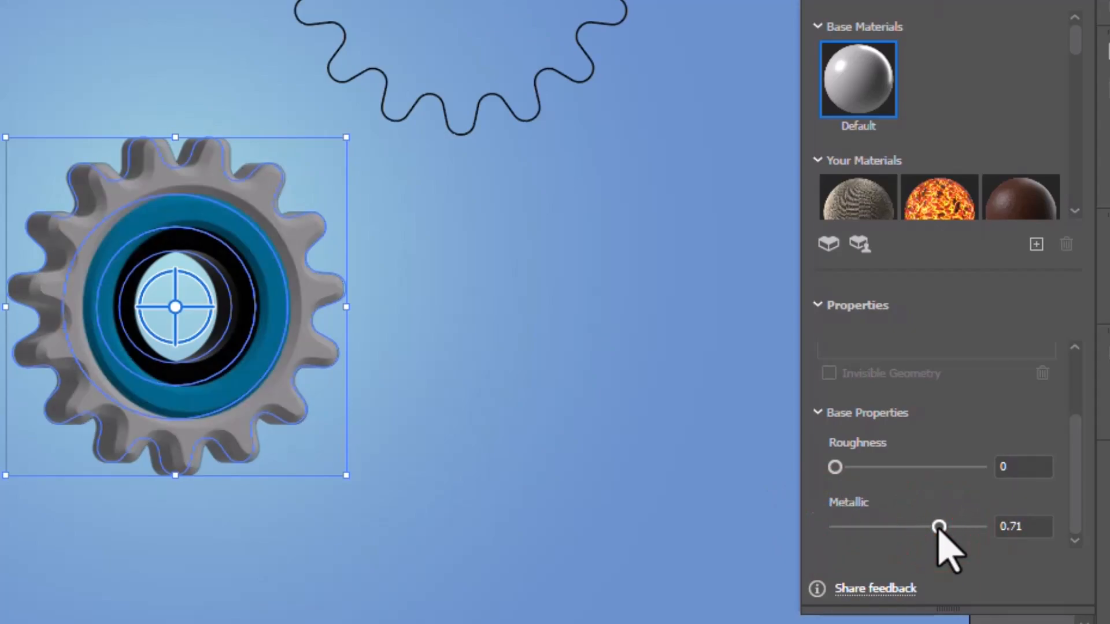
Light the second gear with intensity 116%, rotation -105°, height 41°, softness 100% and ambient light intensity 43%.
left_click(998, 40)
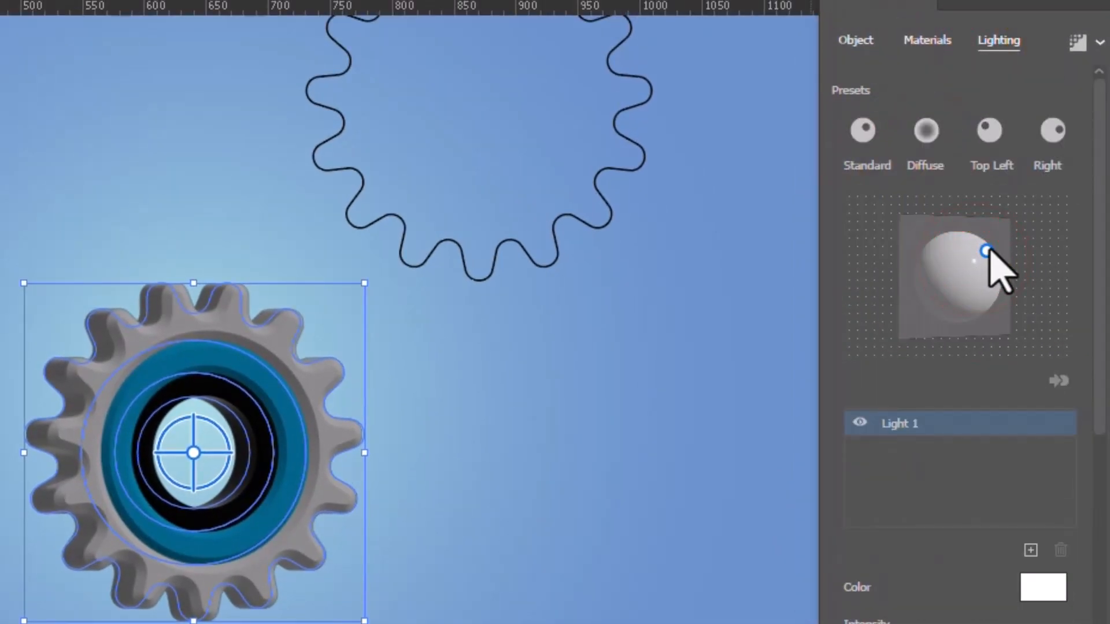
left_click_drag(986, 252, 964, 282)
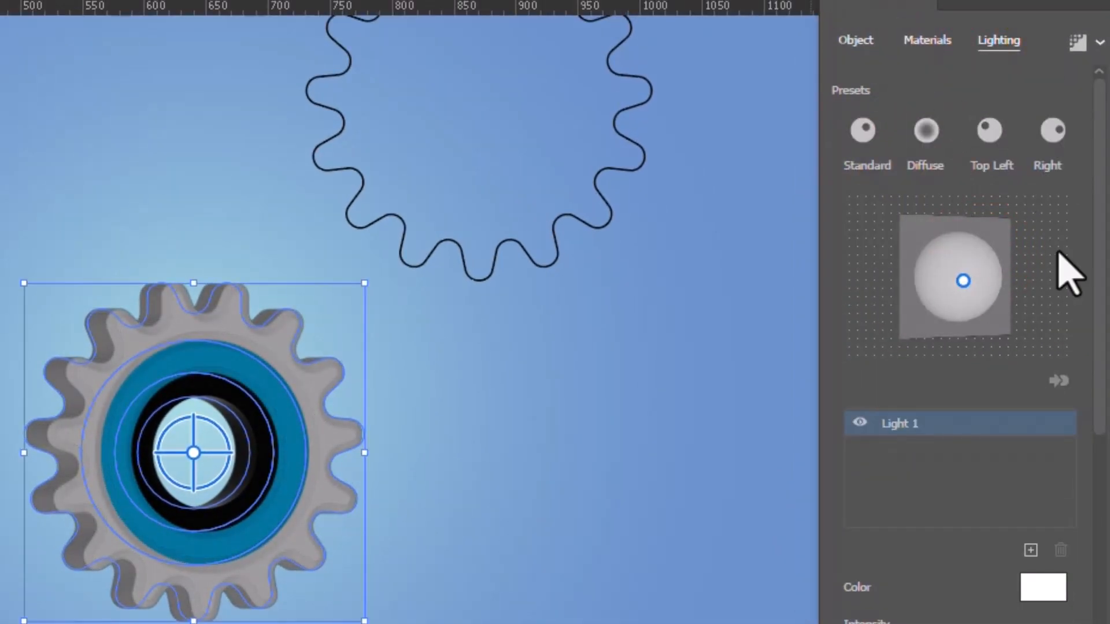
scroll(983, 347, "down", 5)
left_click_drag(902, 395, 936, 397)
mouse_move(896, 455)
left_mouse_down()
mouse_move(909, 455)
mouse_move(881, 455)
left_mouse_up()
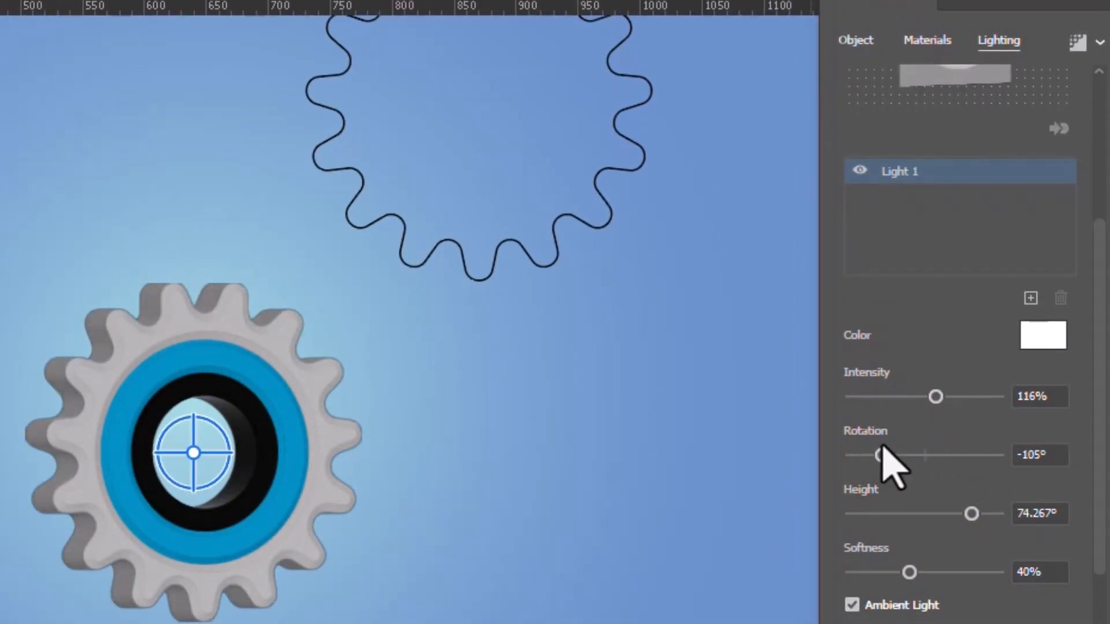
left_click_drag(972, 514, 929, 513)
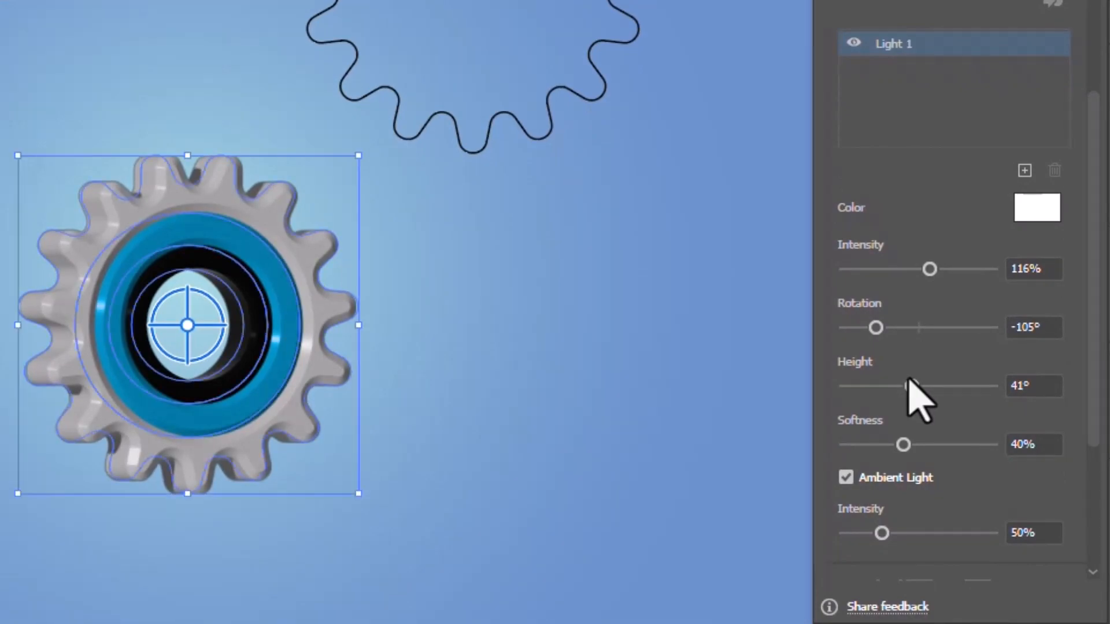
left_click_drag(1091, 420, 1092, 523)
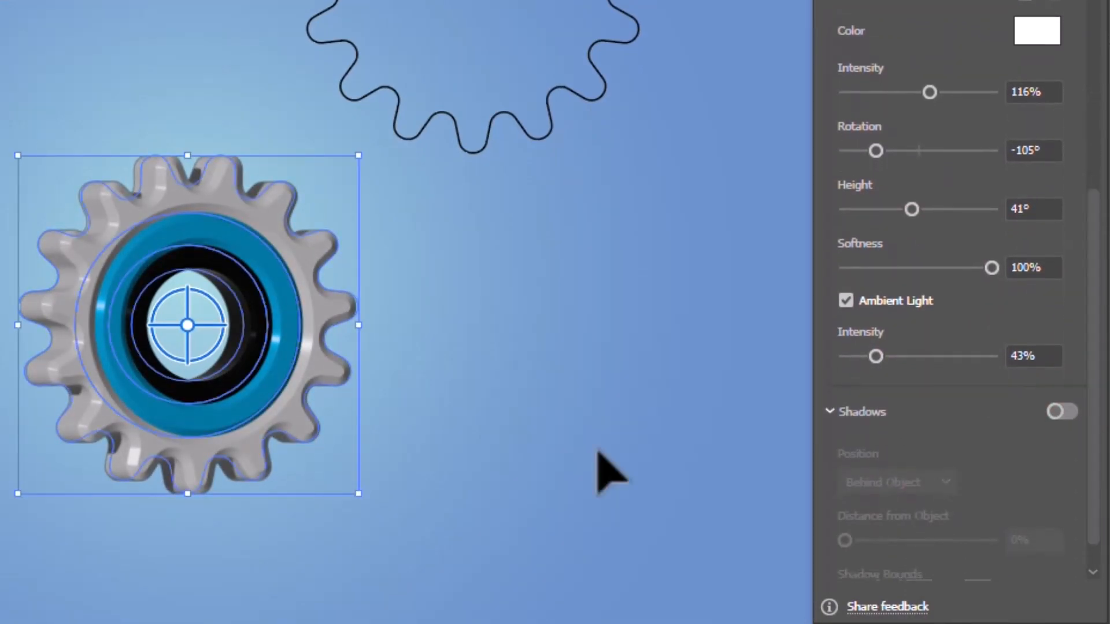
Shift the two finished 3D gears to the left and place the remaining gear outline in line beside them.
left_click(578, 444)
scroll(572, 442, "down", 1)
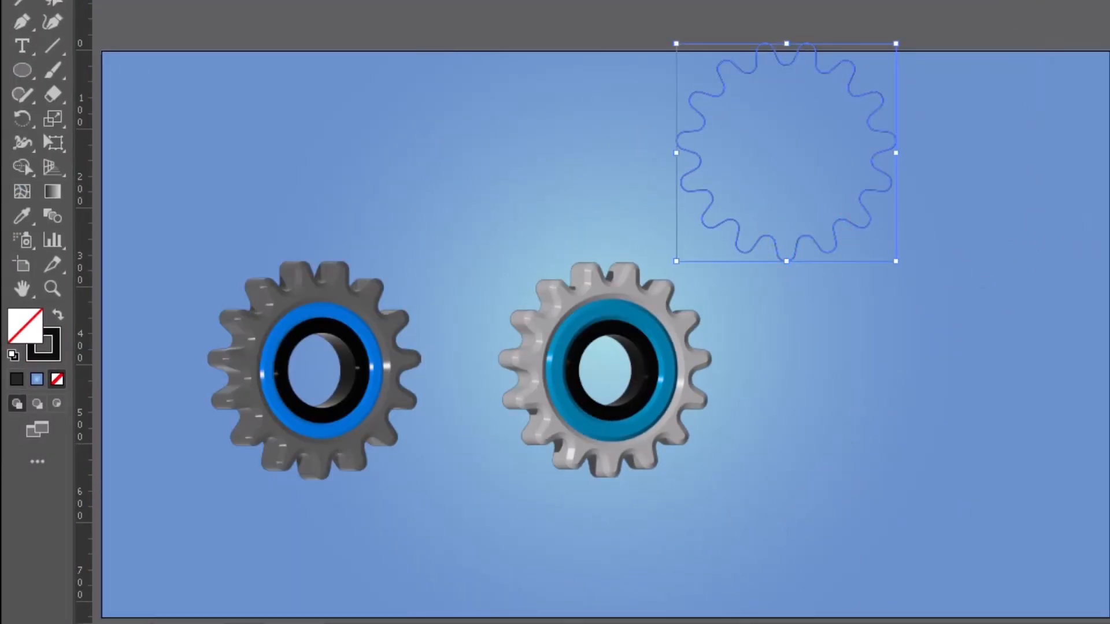
left_click_drag(152, 352, 452, 387)
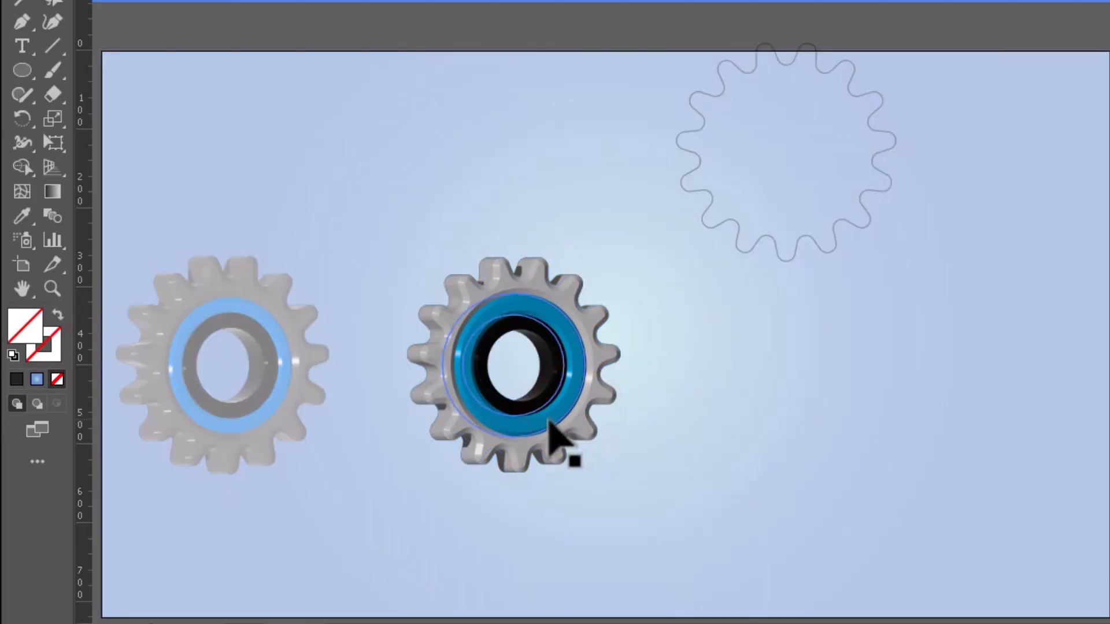
left_click_drag(557, 428, 558, 421)
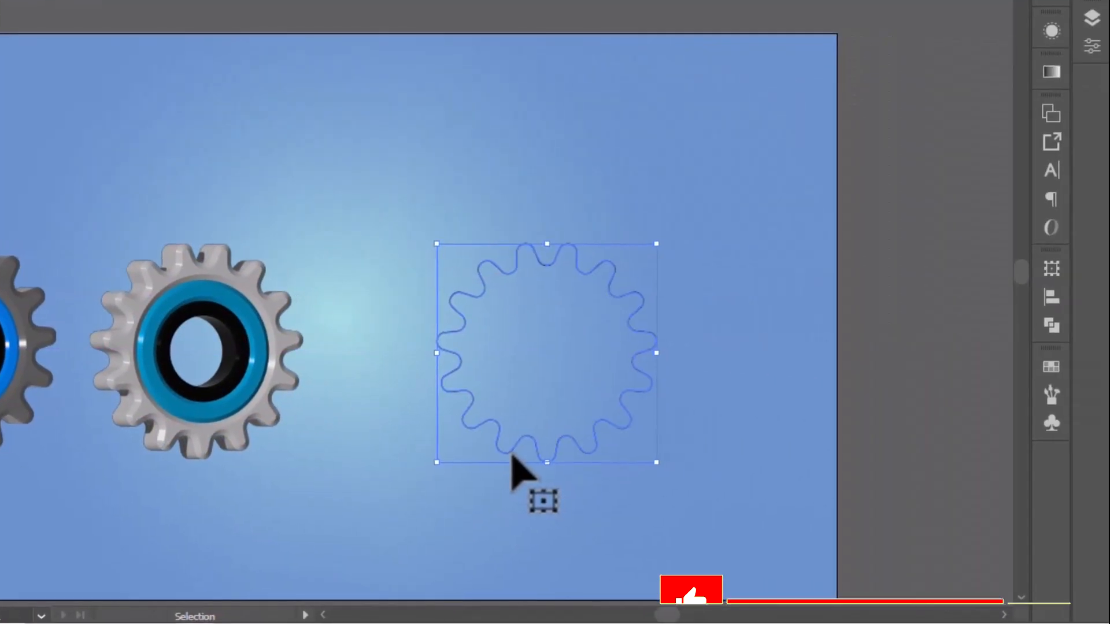
Place a much smaller centred copy of the third gear outline inside it and draw a concentric circle between the two.
key("ctrl+c")
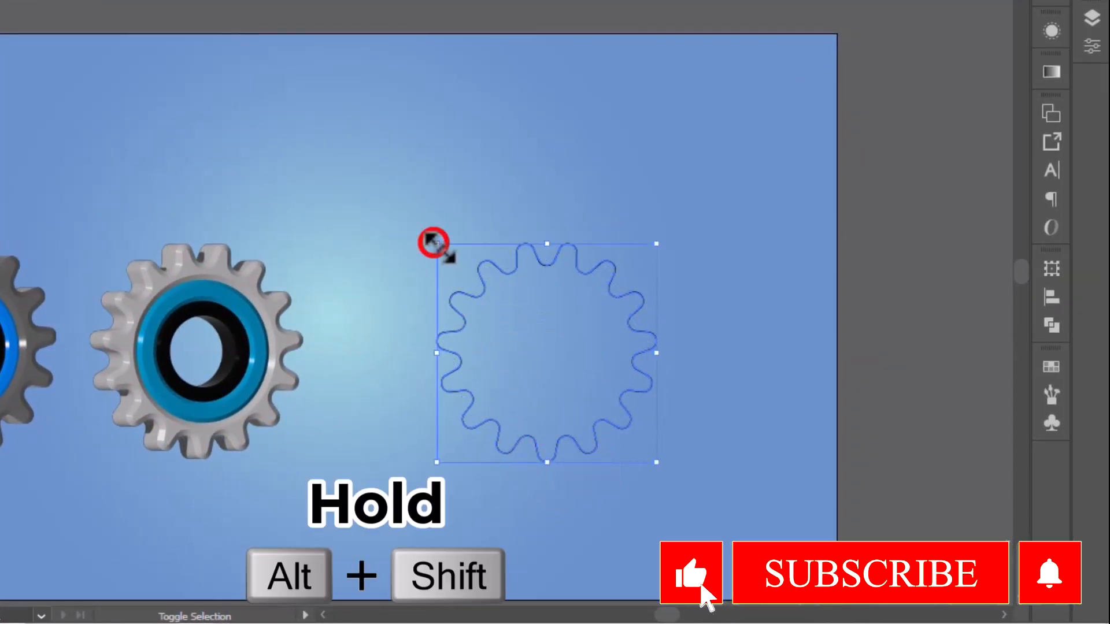
key("l")
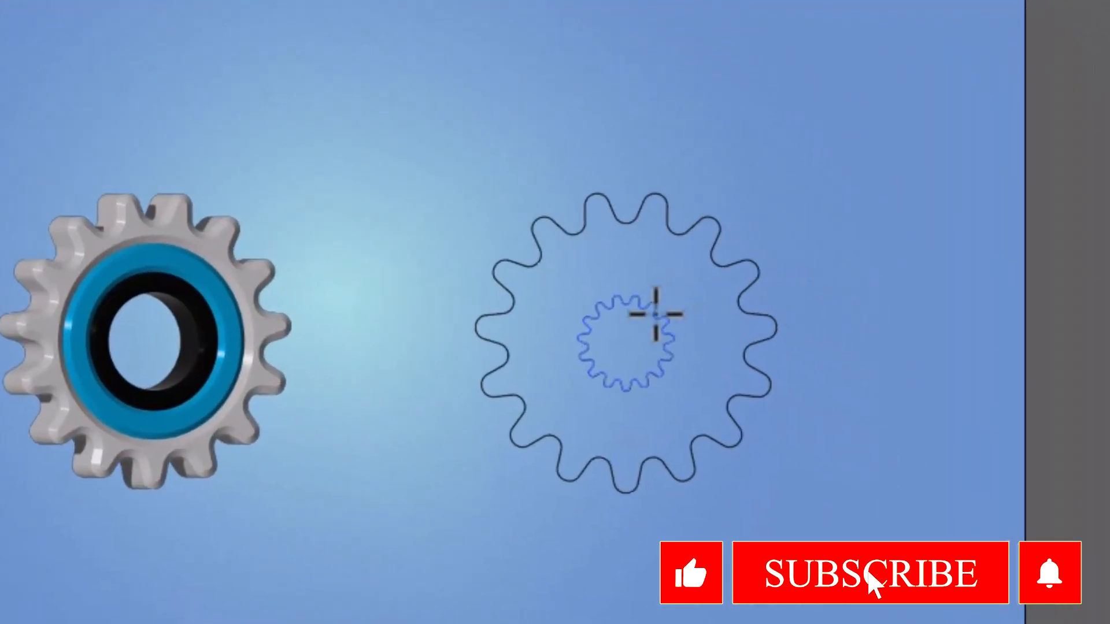
left_click_drag(546, 353, 567, 367)
left_click_drag(722, 397, 723, 394)
Duplicate the third gear's circle in place and scale the copy down about its centre, keeping it outside the small toothed outline.
key("ctrl+c")
key("ctrl+f")
key("v")
left_click_drag(722, 437, 695, 410)
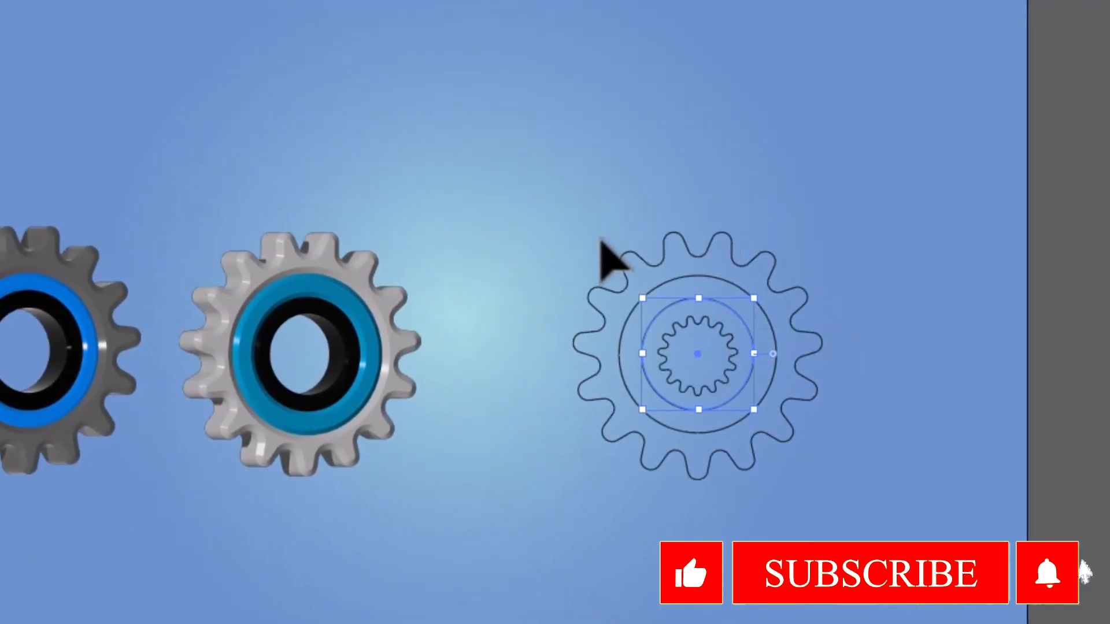
Separate the third gear's outlines into a body and two rings with the Shape Builder, cutting out the small toothed centre.
key("ctrl+a")
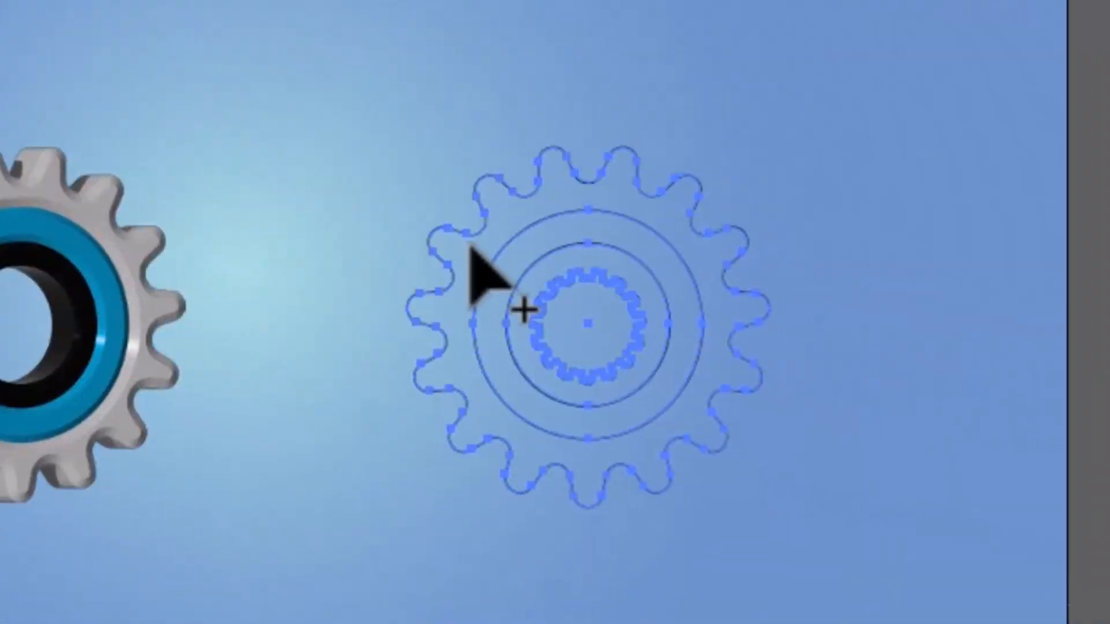
left_click(578, 316, "alt")
left_click(16, 91)
Remove the outline from the third gear's toothed body and fill it with a light greyish green.
left_click(406, 308)
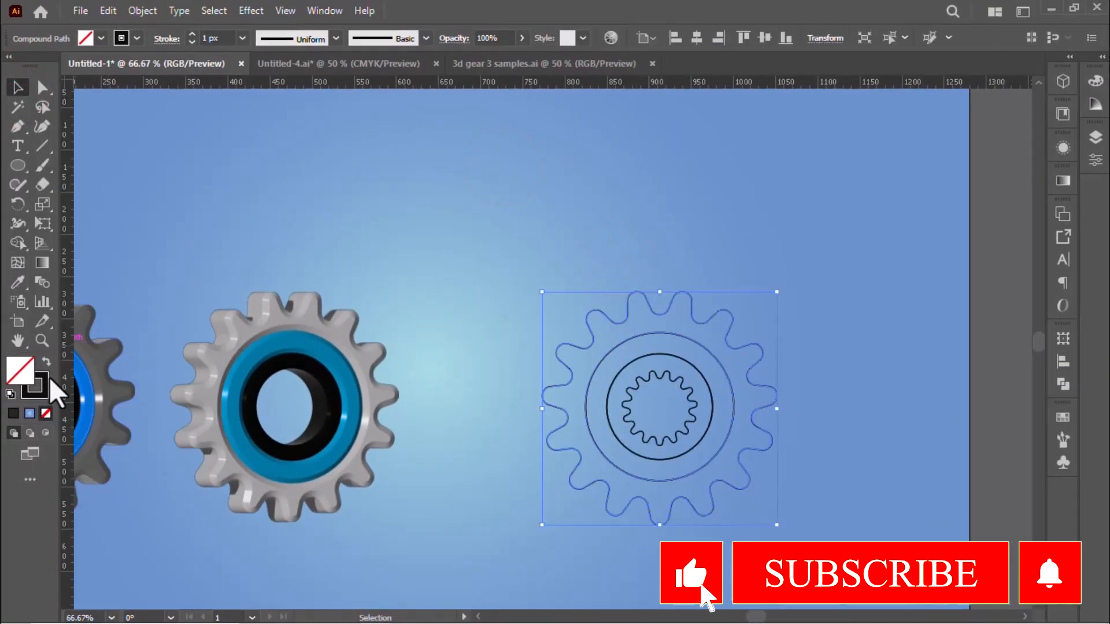
left_click(45, 414)
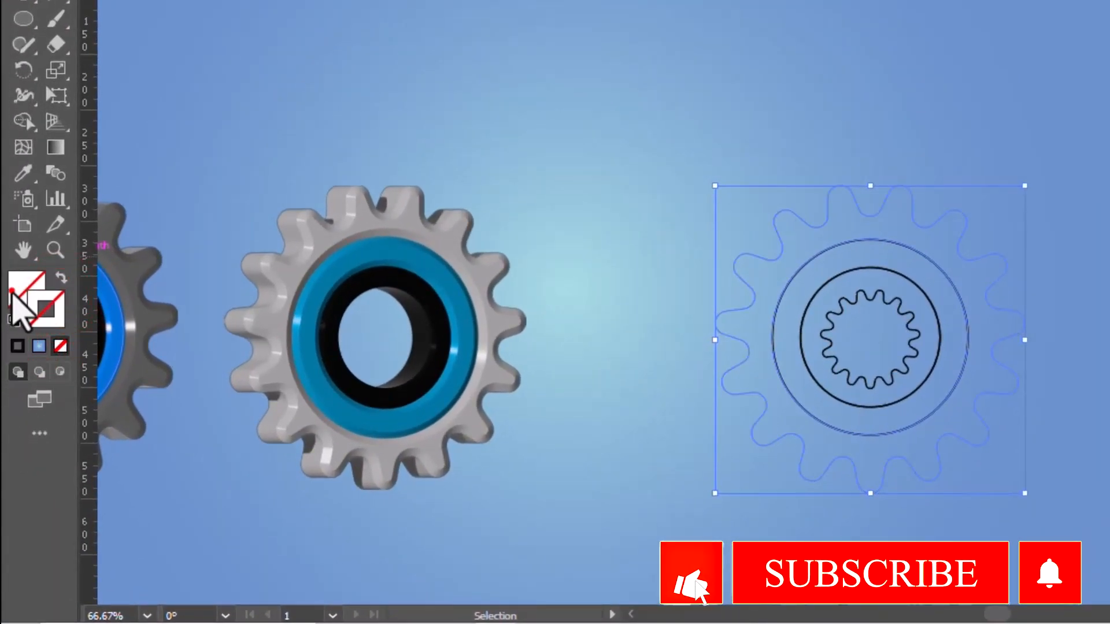
double_click(21, 296)
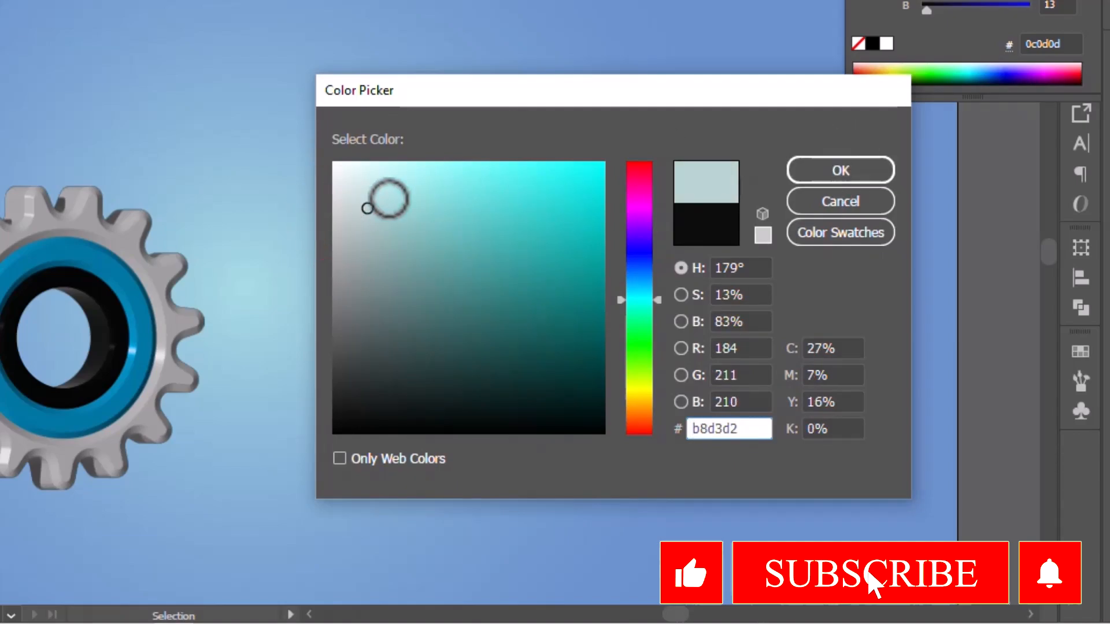
left_click(378, 224)
left_click(801, 175)
left_click(746, 214)
Remove the outline from the third gear's outer ring and fill it with bright sky blue.
left_click(556, 267)
left_click(539, 240)
left_click(35, 324)
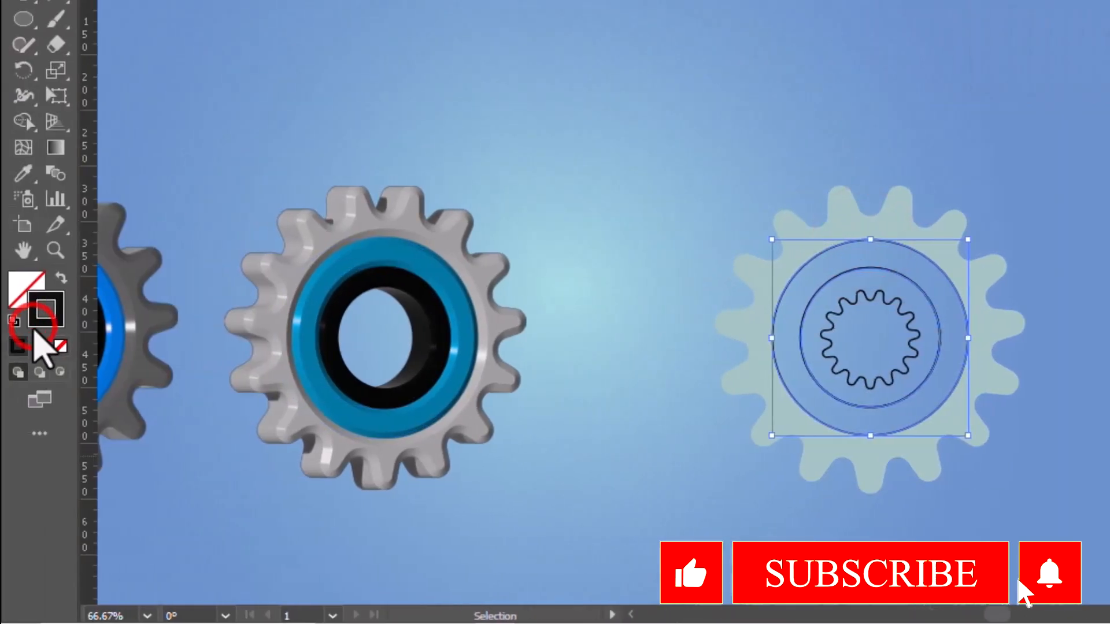
double_click(25, 292)
left_click(747, 287)
left_click(696, 176)
left_click(949, 170)
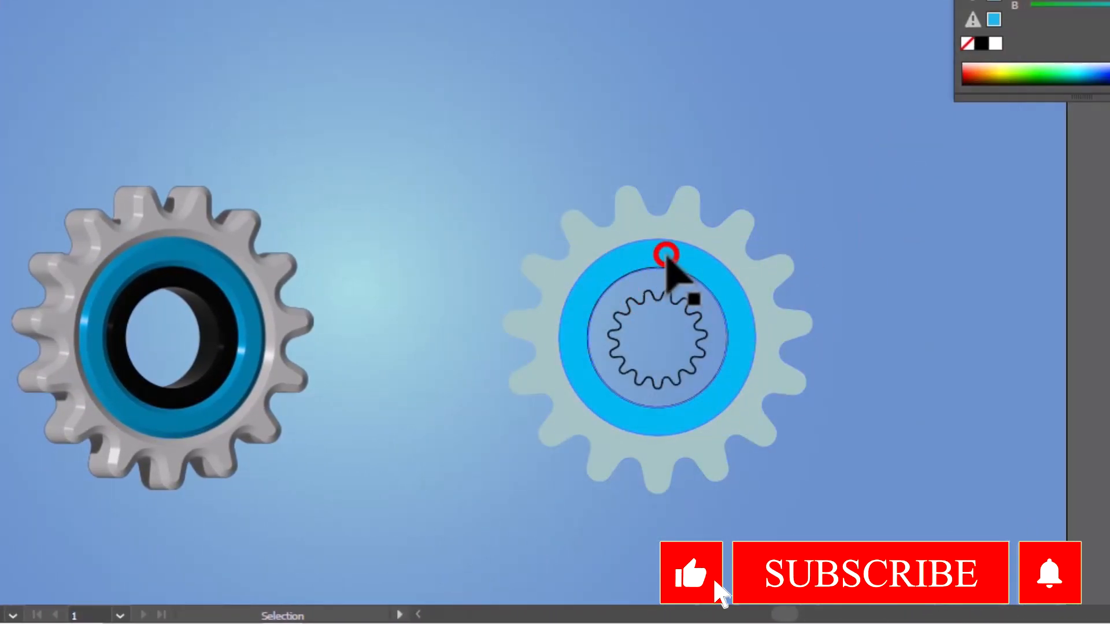
Change the fill of the third gear's outer ring to a slightly deeper blue.
left_click(666, 256)
double_click(12, 289)
left_click(757, 283)
left_click(721, 189)
left_click(959, 170)
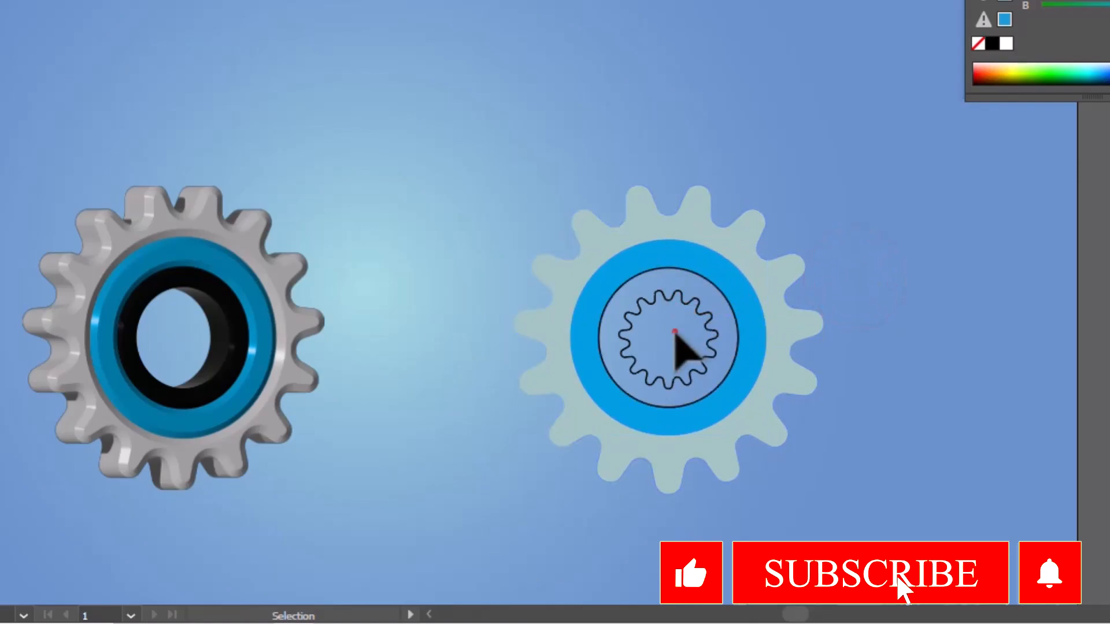
Remove the outline from the third gear's inner toothed-hole ring and fill it with near-black.
left_click(674, 331)
left_click(48, 347)
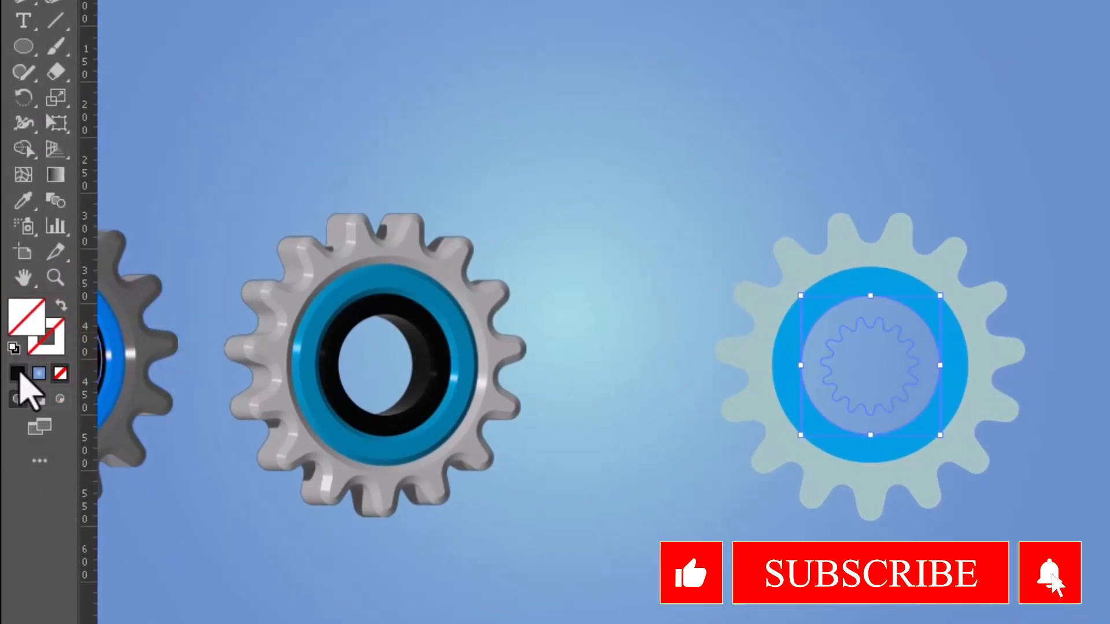
left_click(19, 374)
double_click(24, 317)
left_click_drag(543, 114, 582, 161)
left_click(655, 431)
left_click(888, 233)
Group the third gear's greyish green body with its blue and black rings.
left_click_drag(376, 190, 697, 520)
left_click(342, 24)
left_click(383, 280)
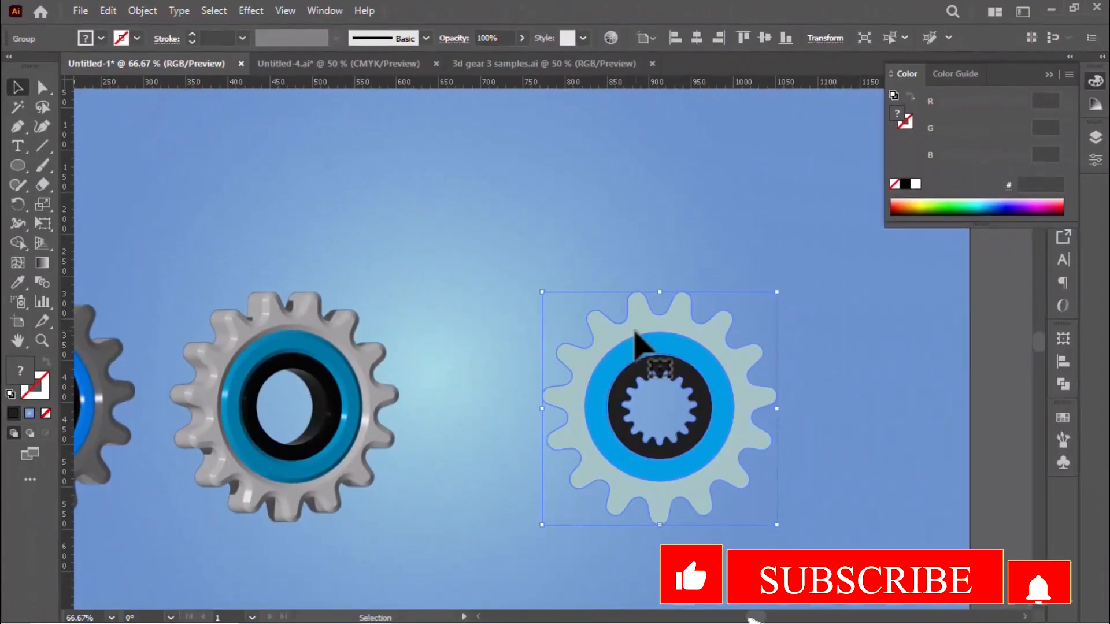
Extrude the grouped third gear in 3D, adjust its depth and rotate it upright to match the second gear.
left_click(1008, 143)
left_click(604, 194)
left_click(703, 286)
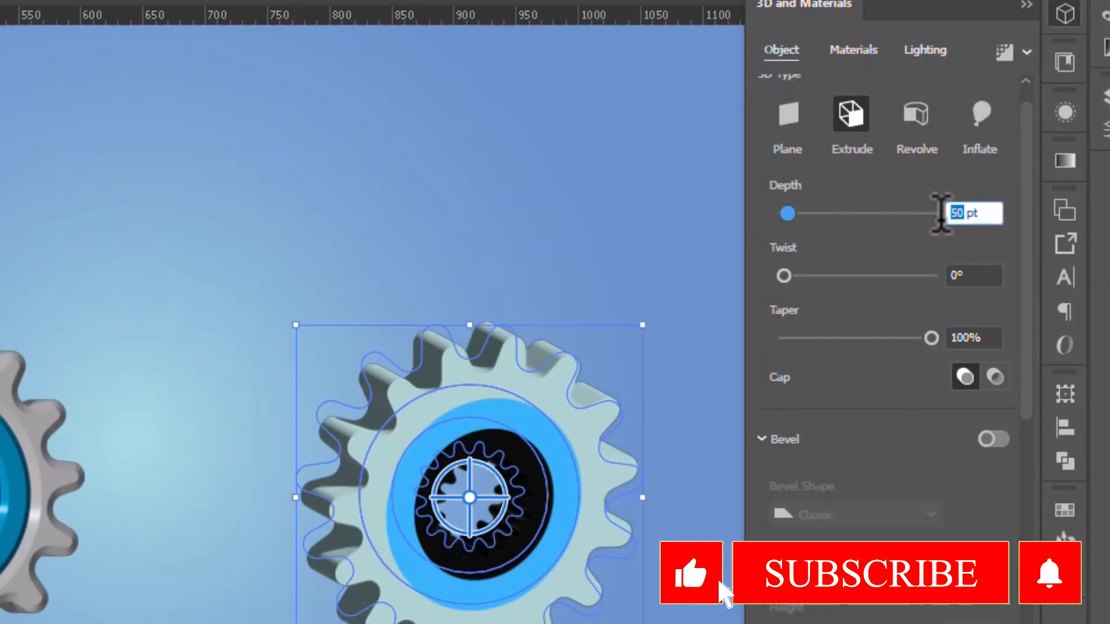
scroll(1016, 322, "down", 3)
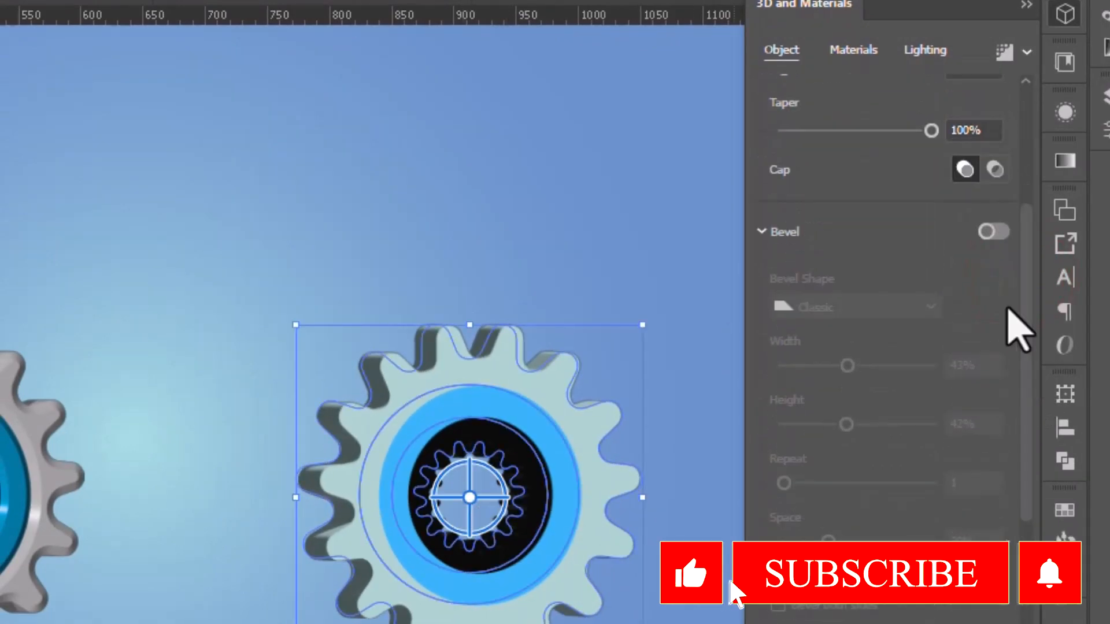
Add a Classic bevel to the third gear with 36% width and 43% height.
left_click(992, 230)
left_click_drag(825, 366, 838, 368)
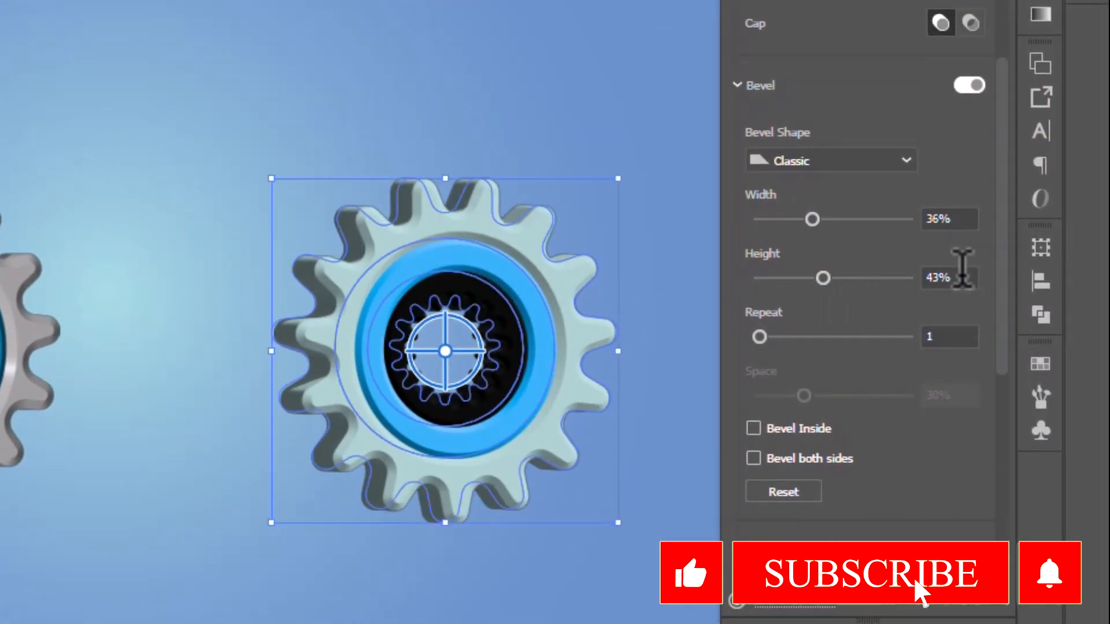
left_click_drag(1002, 350, 1003, 391)
Make the third gear's default material metallic, with a metallic value slightly above 0.63.
left_click(838, 18)
left_click_drag(978, 448, 979, 499)
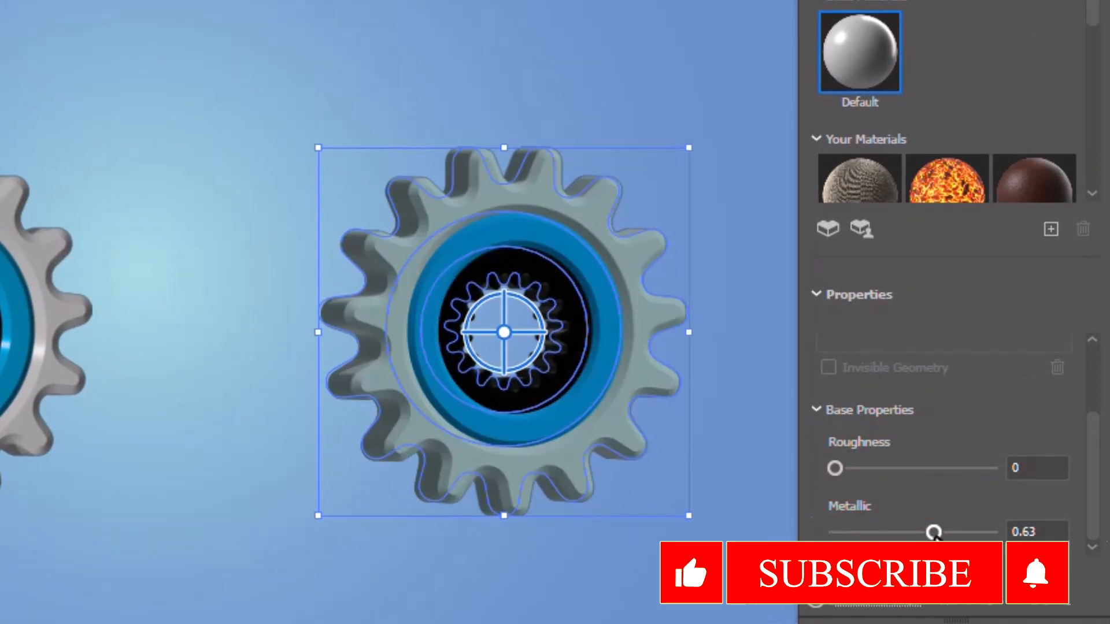
left_click_drag(934, 534, 945, 534)
Light the third gear with intensity 116%, rotation 7°, height 68° and softness 100%.
left_click(906, 29)
left_click_drag(895, 181, 927, 164)
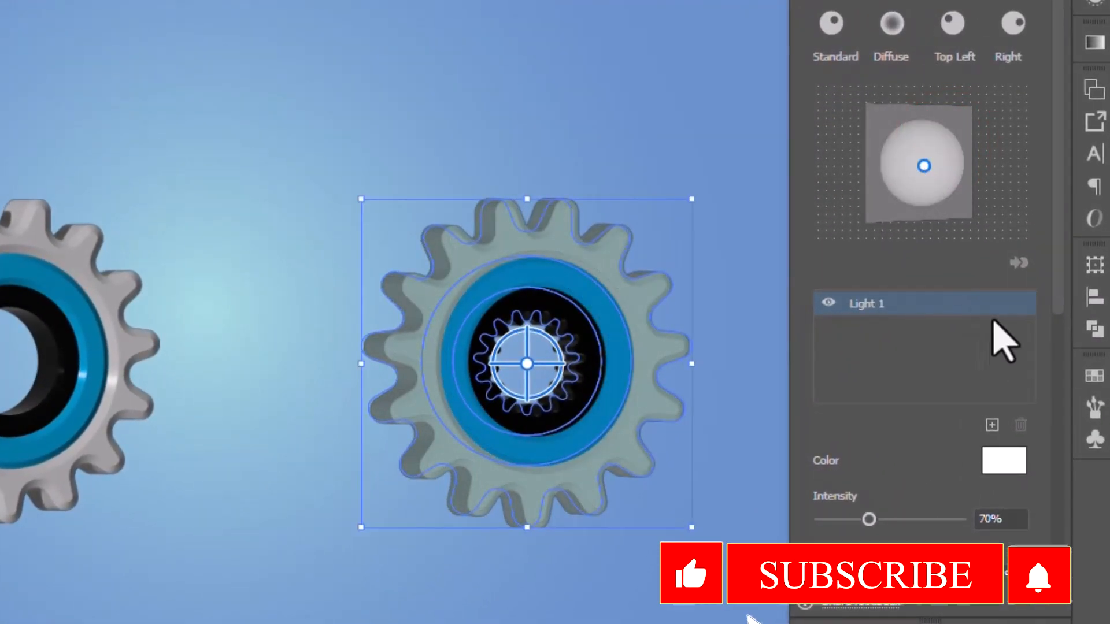
scroll(1003, 341, "down", 3)
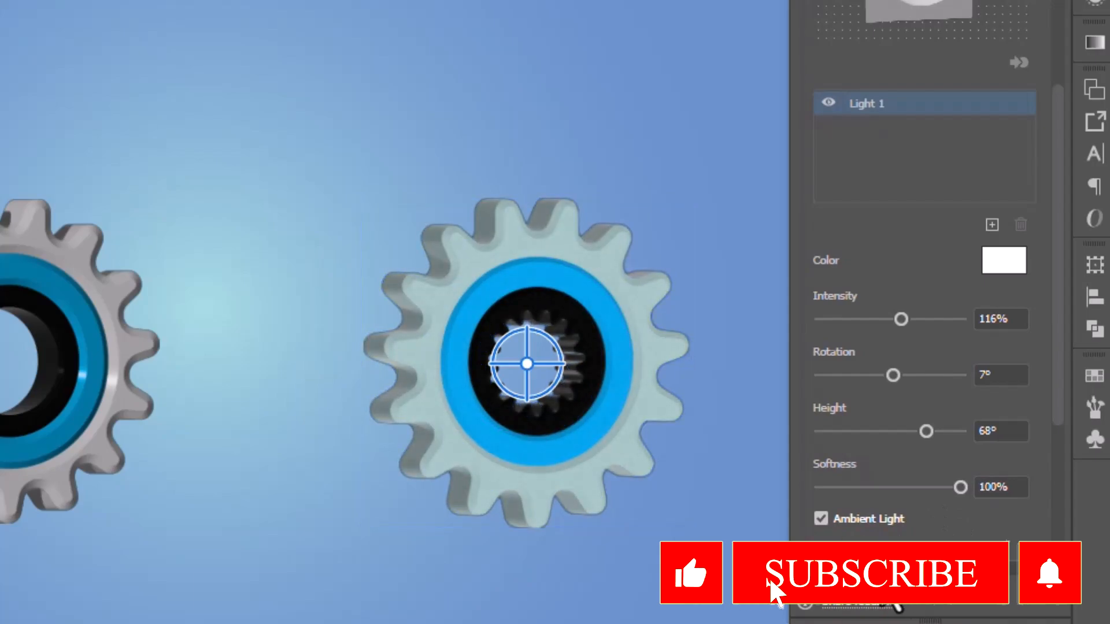
Reposition the third gear's light to a rotation of -10° and a height of 41°, and deselect the gear.
left_click_drag(1060, 400, 1051, 273)
left_click_drag(941, 188, 921, 166)
scroll(872, 470, "down", 3)
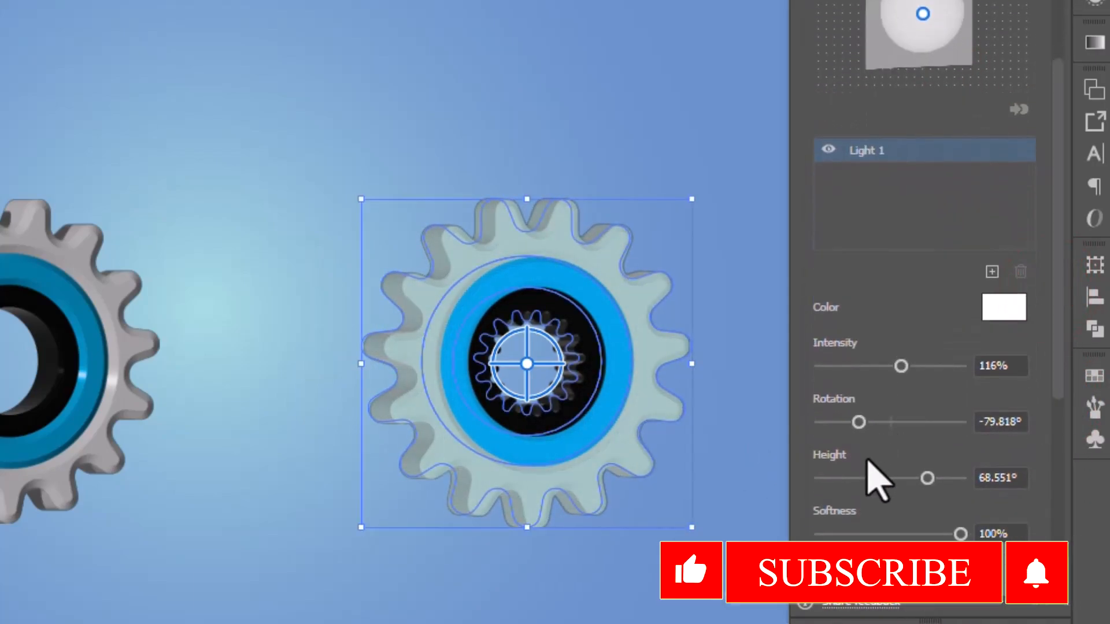
left_click_drag(902, 480, 886, 480)
scroll(887, 479, "down", 1)
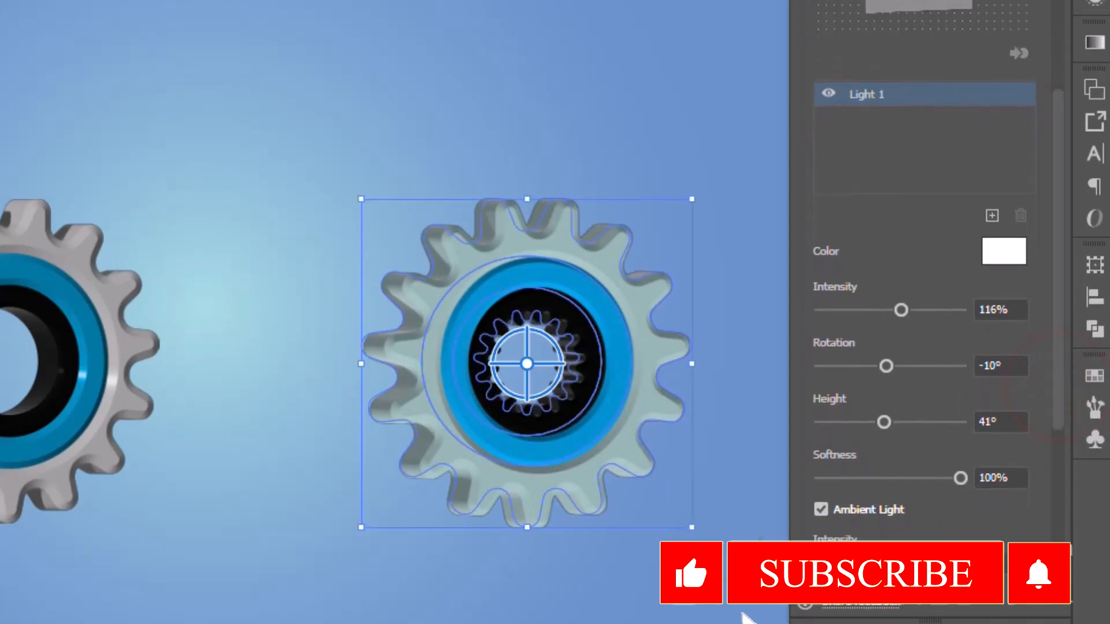
left_click(305, 421)
scroll(305, 421, "down", 3)
scroll(2, 393, "up", 1)
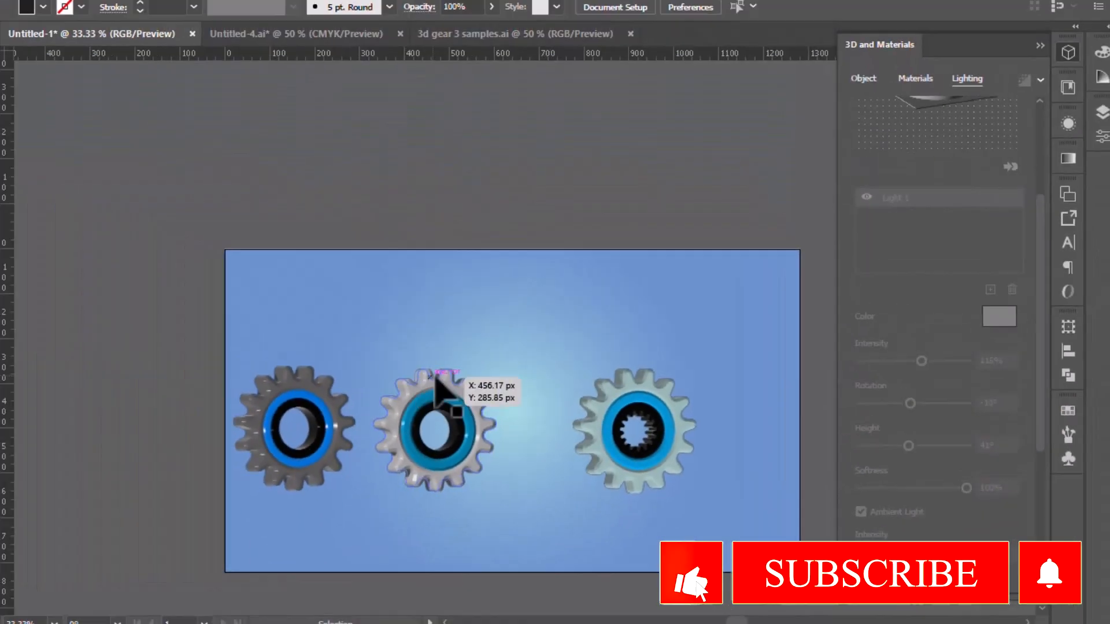
Spread the three gears apart evenly across the blue background.
left_click_drag(634, 394, 690, 384)
left_click_drag(439, 394, 508, 383)
left_click_drag(309, 389, 330, 379)
Enlarge the three gears proportionally about their centres so they fill the artboard's width, and adjust the right gear's position.
left_click_drag(375, 356, 394, 338)
left_click(517, 383)
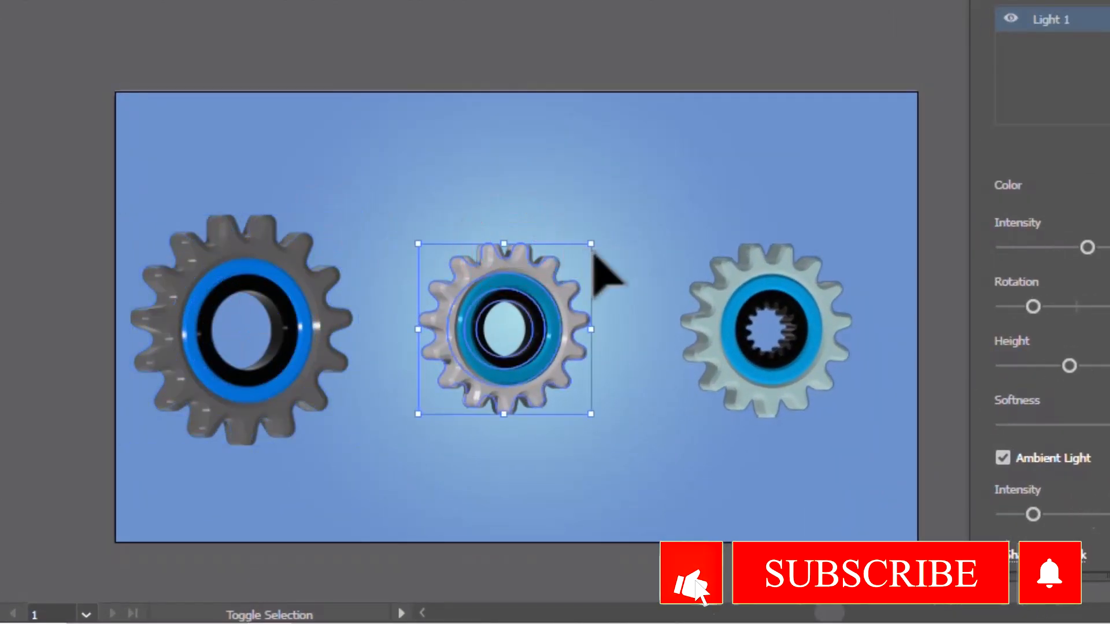
left_click_drag(591, 244, 628, 202)
left_click(647, 201)
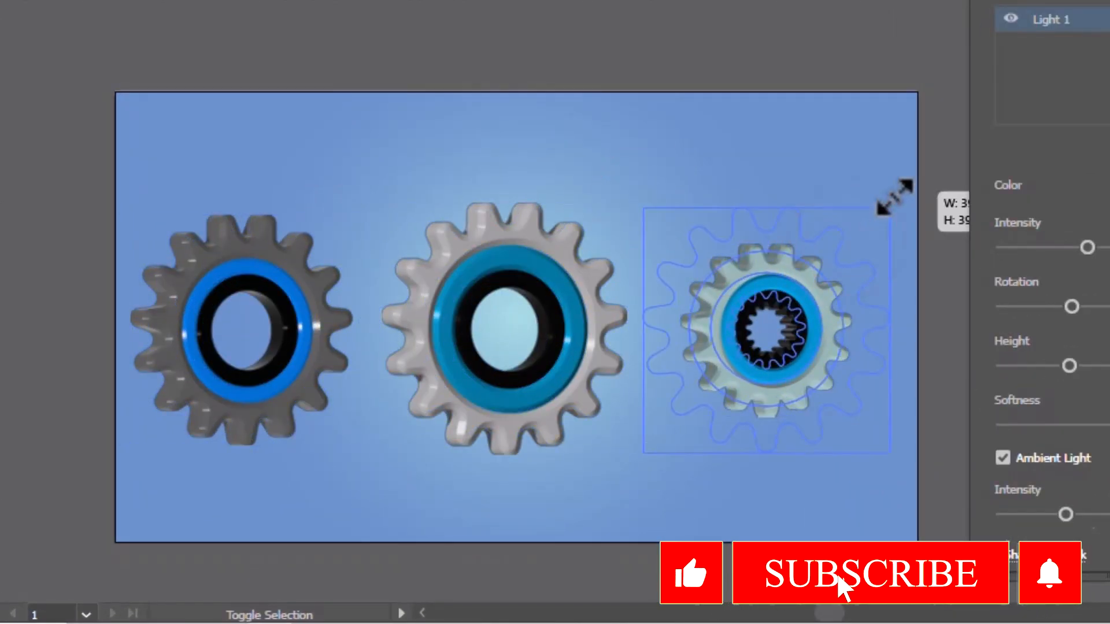
left_click_drag(895, 197, 896, 197)
left_click_drag(691, 237, 697, 237)
Draw a thin, flat dark ellipse beneath the middle gear and feather it with a 14 px radius as a shadow.
left_click(524, 491)
key("l")
left_click_drag(432, 455, 614, 468)
left_click(301, 15)
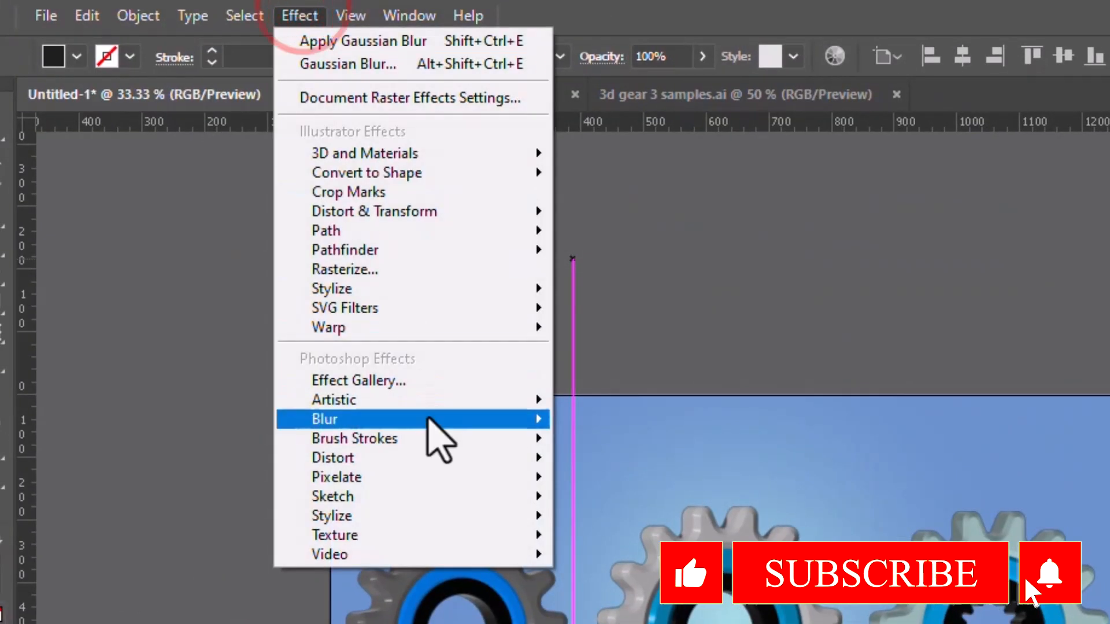
left_click(583, 308)
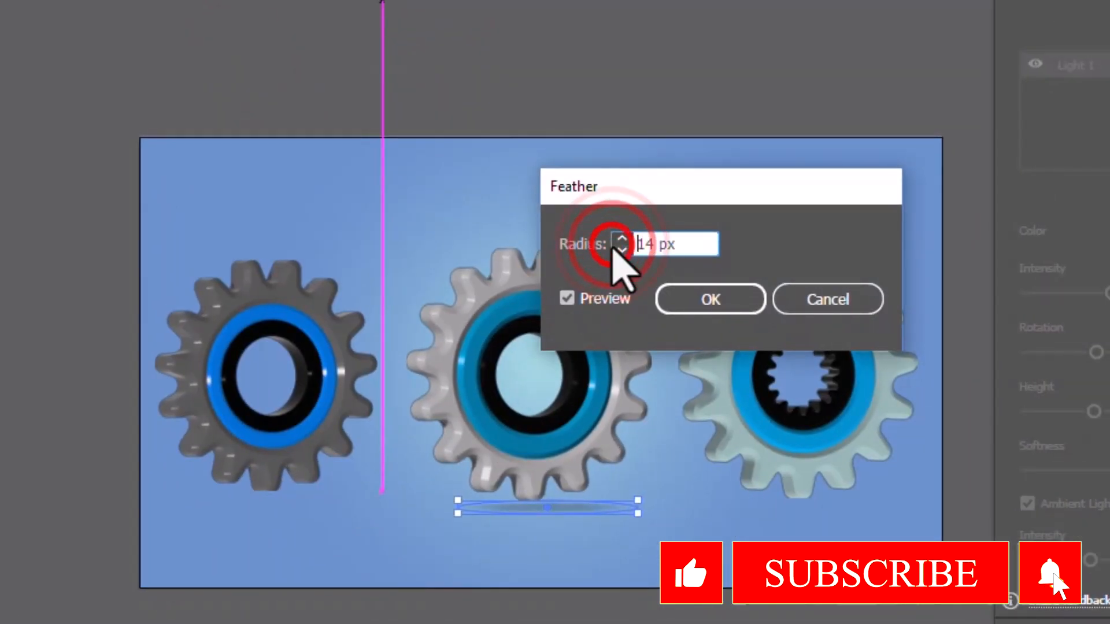
key("Return")
Centre the feathered shadow under the middle gear and place copies of it beneath the right and left gears.
left_click_drag(542, 502, 524, 507)
left_click_drag(890, 524, 797, 501)
left_click(257, 498)
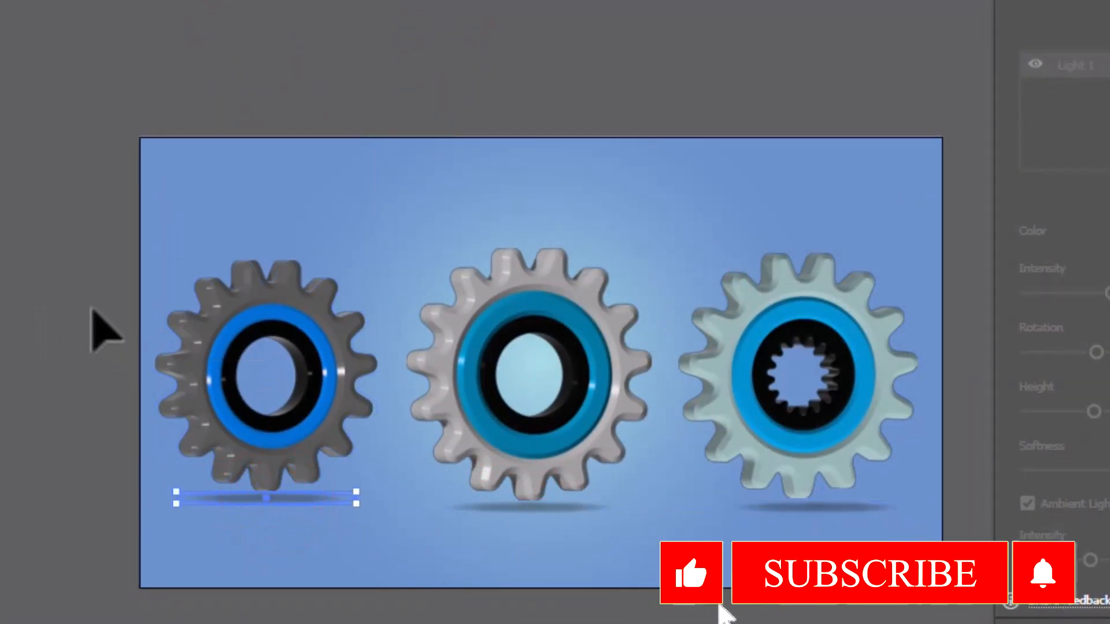
Enlarge the left gear together with its shadow, nudge them down and to the right, and deselect everything.
left_click(312, 499, "shift")
key("shift+Down")
left_click_drag(384, 273, 404, 247)
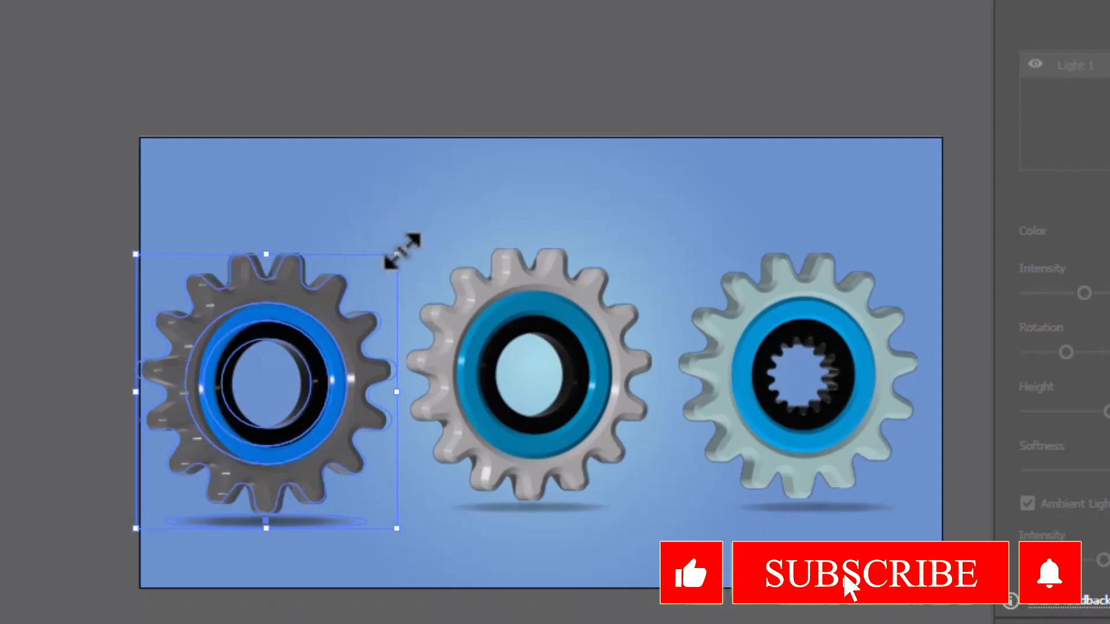
key("shift+Right")
left_click(807, 563)
scroll(806, 558, "up", 1)
scroll(806, 557, "left", 2)
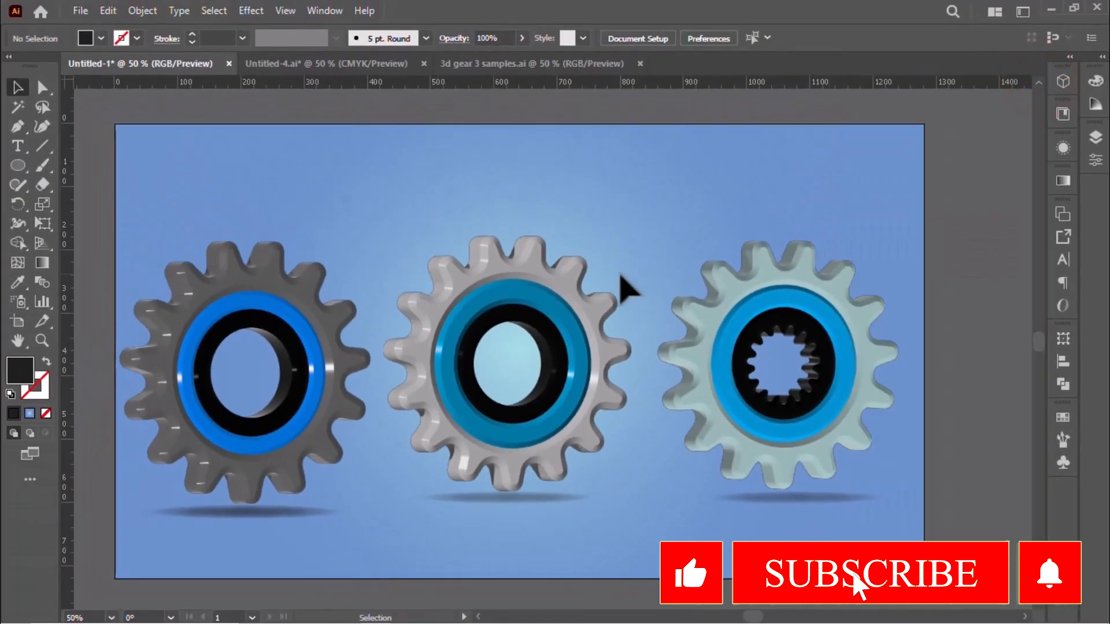
Try turning the right and middle gears in 3D and rotating the left gear about its Z axis, undoing the turns.
left_click(798, 327)
left_click_drag(784, 364, 752, 359)
key("ctrl+z")
left_click(549, 364)
left_click_drag(506, 364, 531, 399)
key("ctrl+z")
left_click(324, 359)
left_click_drag(245, 372, 338, 335)
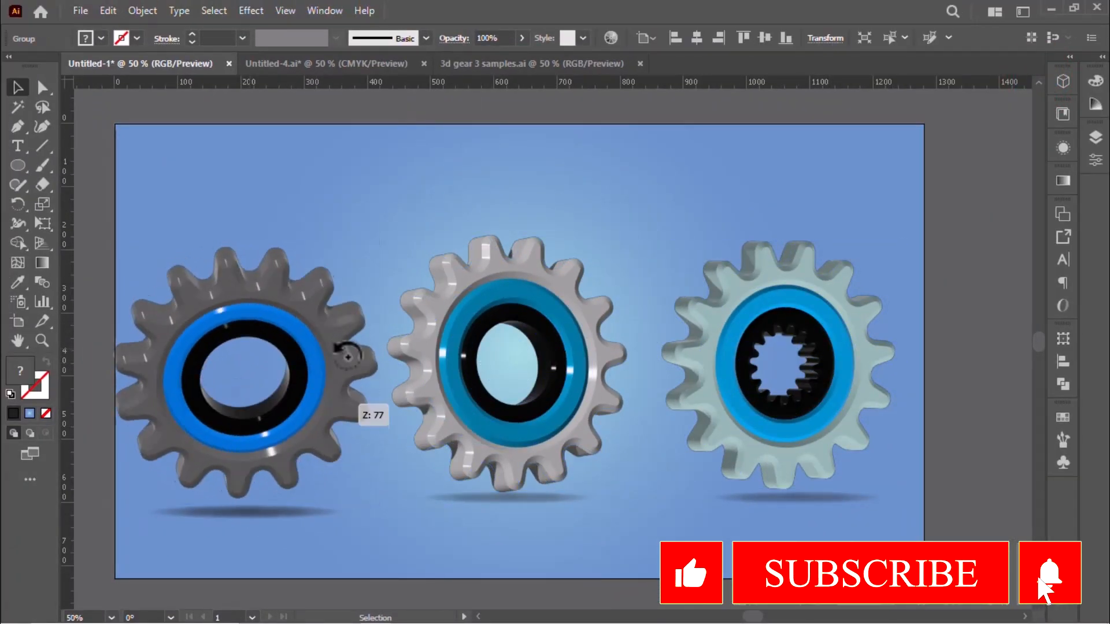
key("ctrl+z")
Try a second set of 3D rotations on the gears, turning the left one to about 128° in Z, and undo them.
left_click(799, 327)
mouse_move(785, 364)
left_mouse_down()
mouse_move(793, 375)
mouse_move(785, 365)
left_mouse_up()
left_click_drag(505, 364, 501, 349)
key("ctrl+z")
left_click(324, 358)
left_click_drag(263, 395, 276, 406)
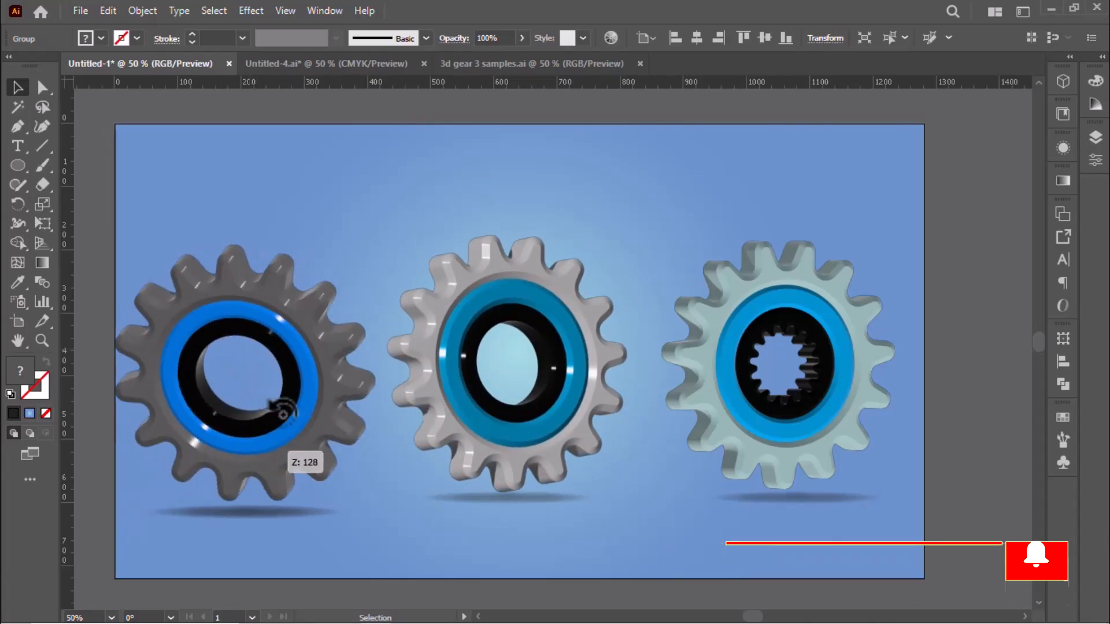
key("ctrl+z")
Try freely tilting the right, middle and left gears in 3D, undoing each tilt.
left_click(799, 326)
left_click_drag(785, 364, 769, 375)
key("ctrl+z")
left_click_drag(505, 364, 502, 341)
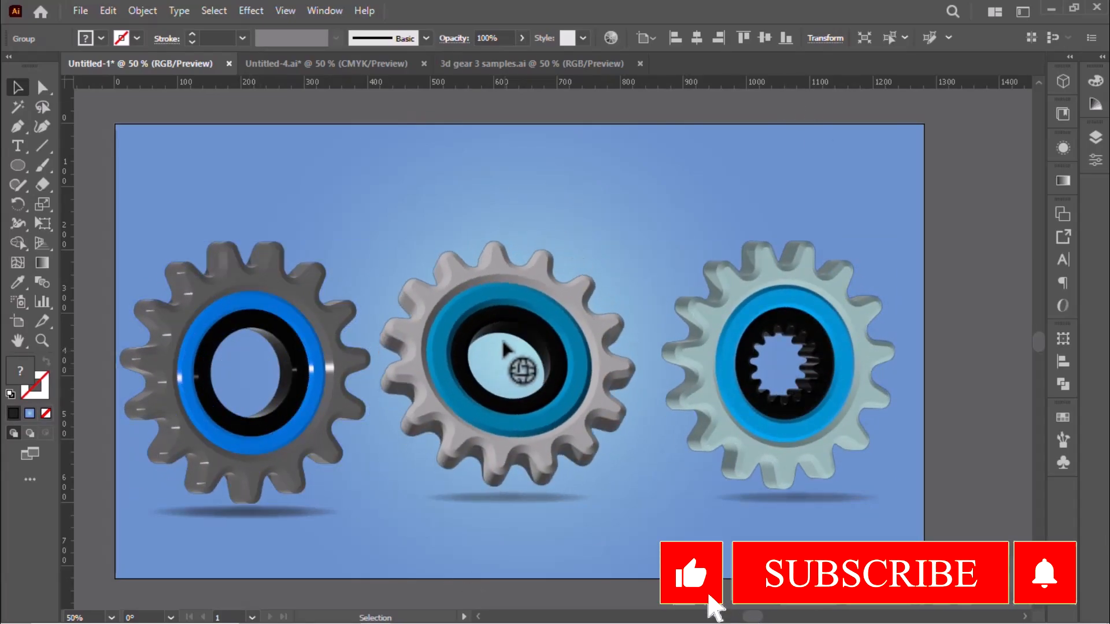
key("ctrl+z")
left_click(324, 358)
left_click_drag(264, 351, 285, 279)
key("ctrl+z")
Turn the right gear slightly in 3D and swing the middle gear freely so its face angles away.
left_click(799, 326)
mouse_move(785, 364)
left_mouse_down()
mouse_move(852, 466)
mouse_move(786, 365)
left_mouse_up()
left_click(584, 359)
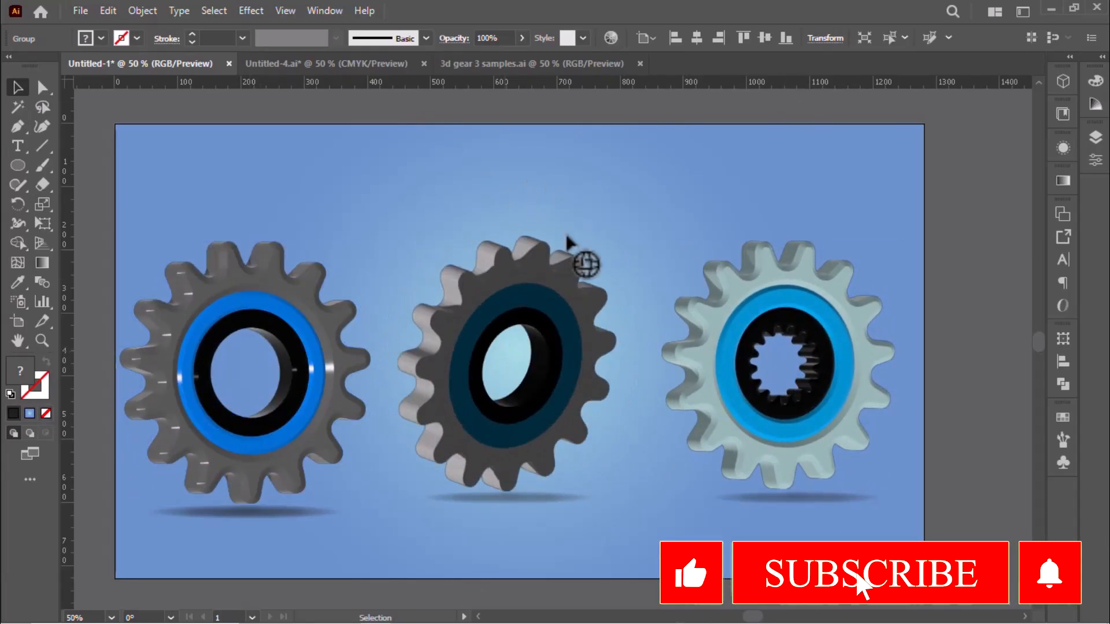